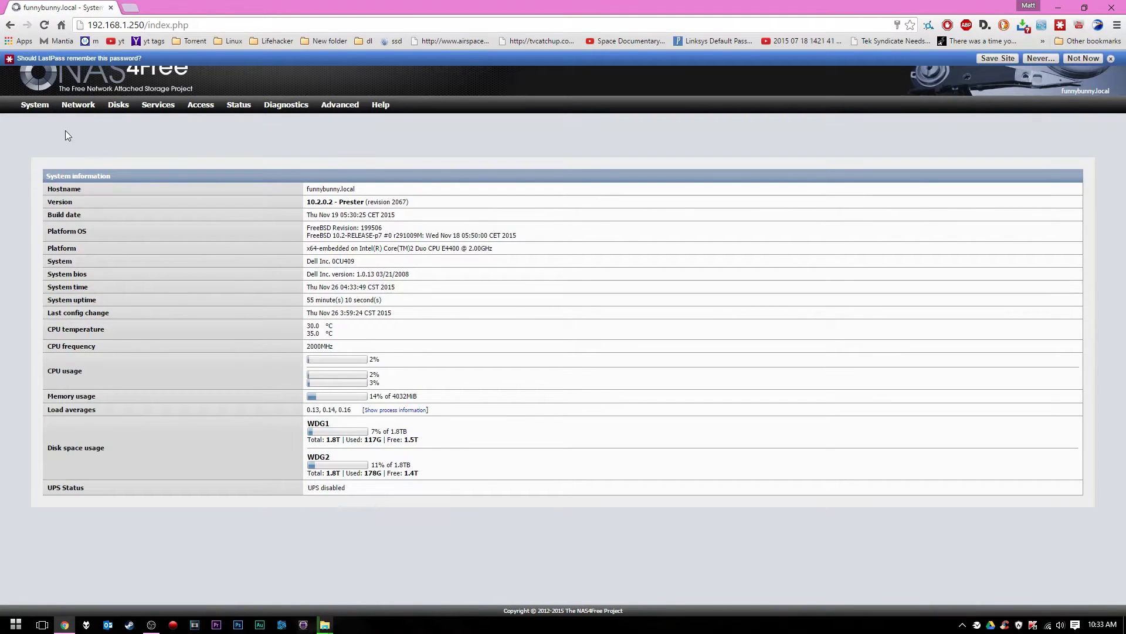
Dismiss the LastPass 'remember this password?' bar
mouse_move(57, 111)
click(1110, 58)
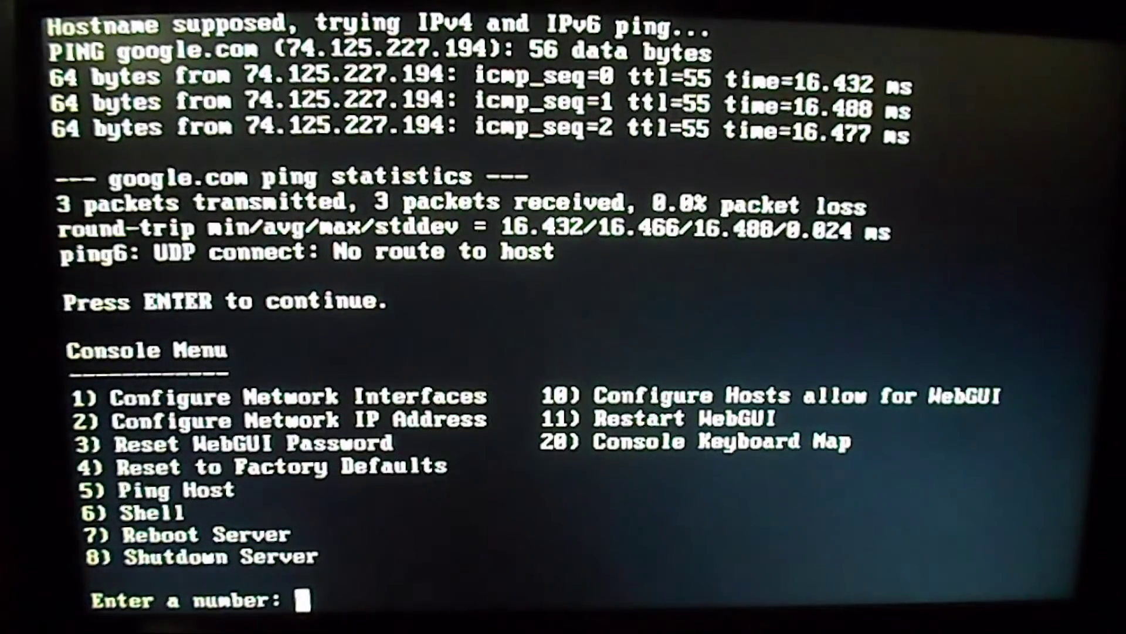
Through console option 2, set static LAN 192.168.1.250/24, gateway 192.168.1.1, DNS 8.8.8.8, no IPv6
text(2)
key(Return)
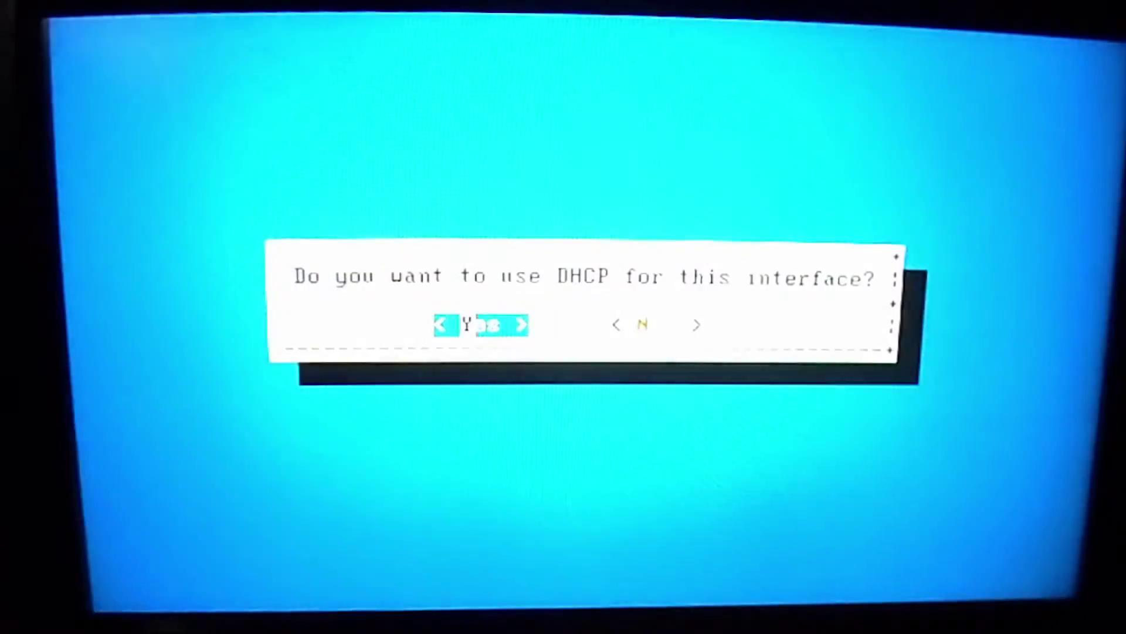
key(Right)
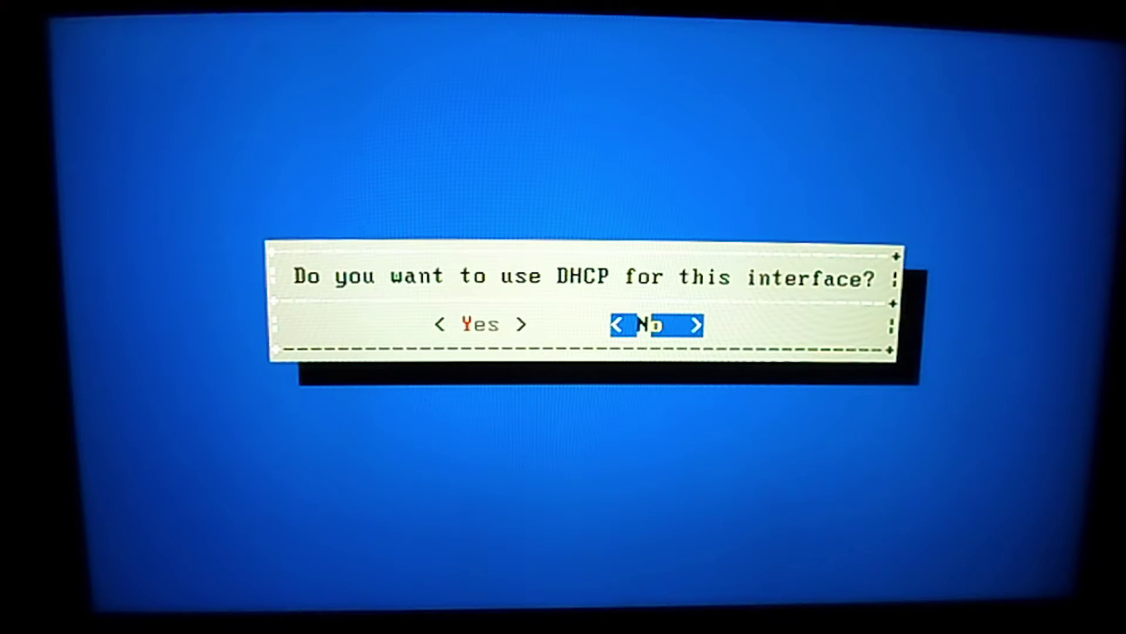
key(Return)
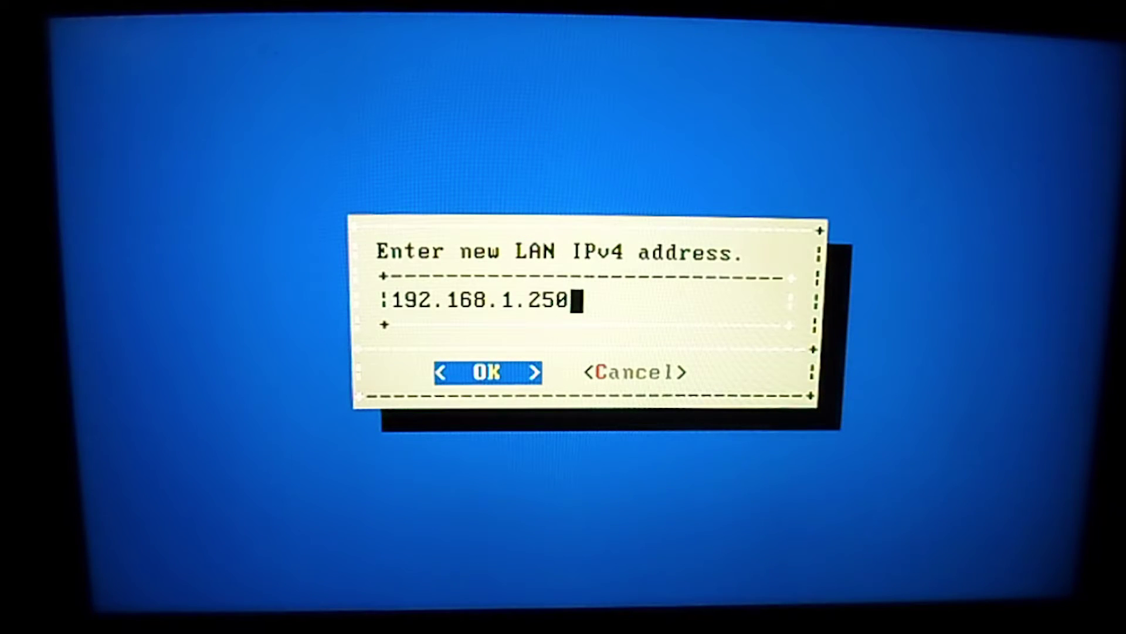
key(Tab)
key(Return)
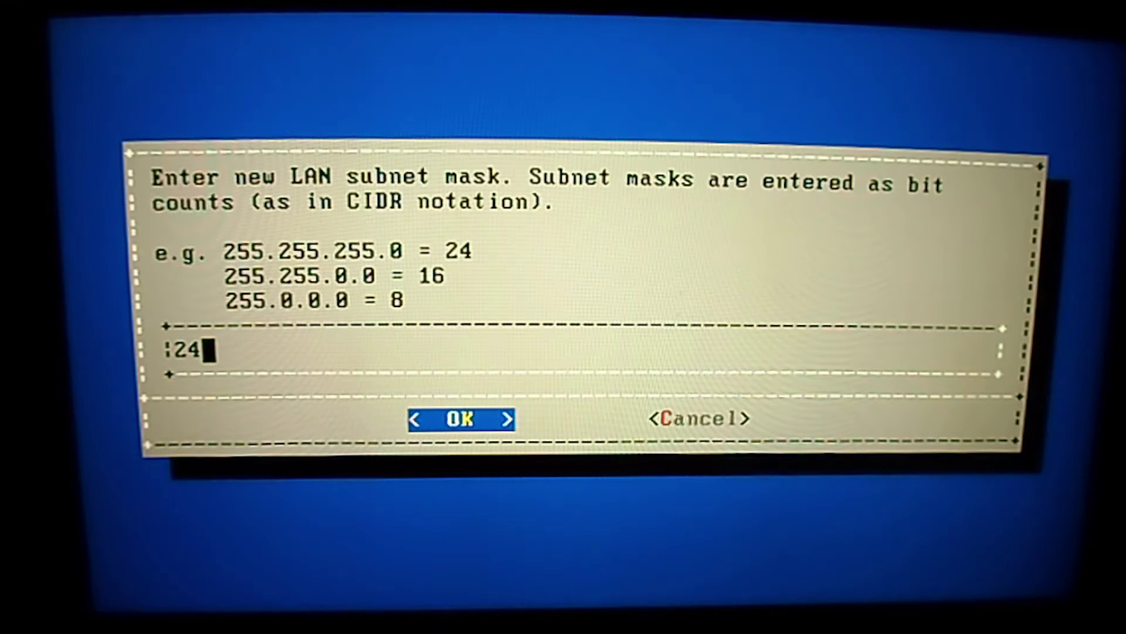
key(Tab)
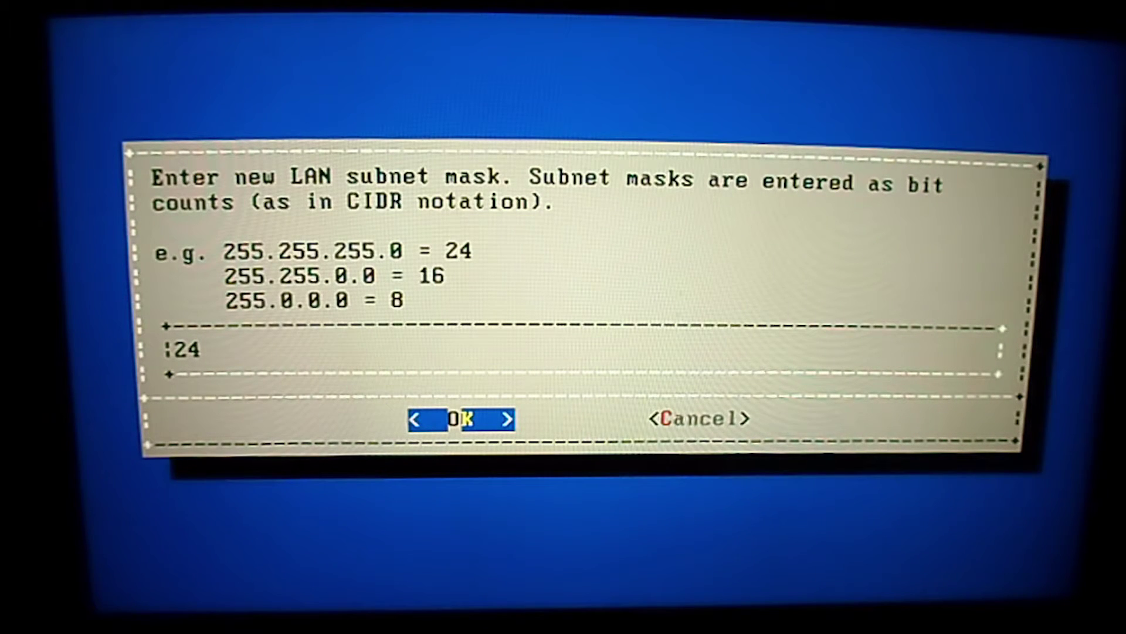
key(Return)
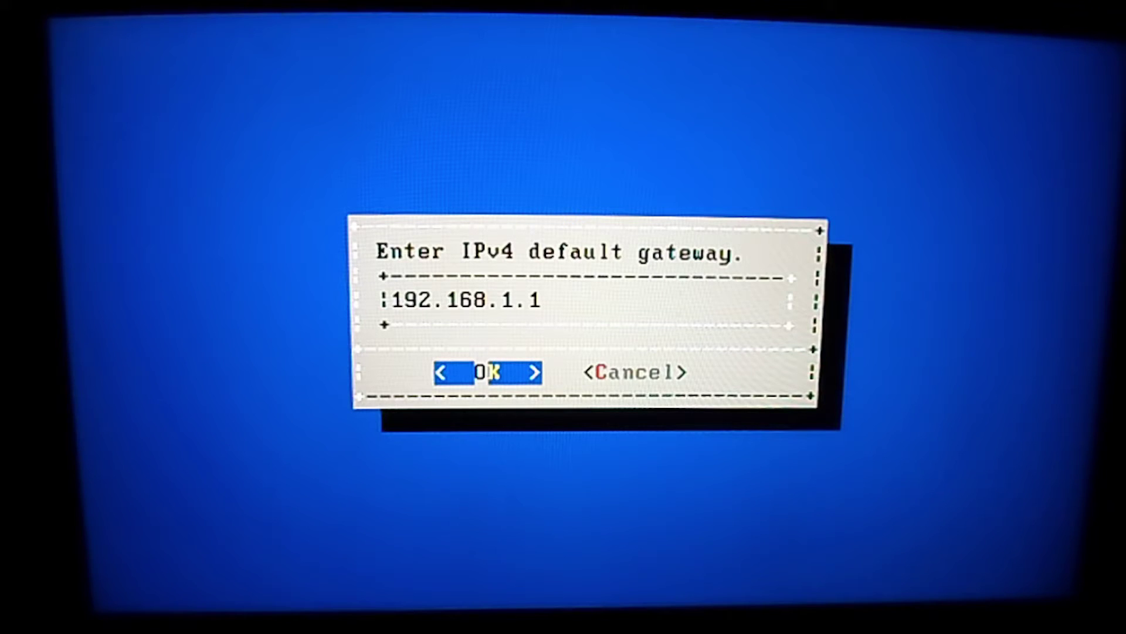
key(Return)
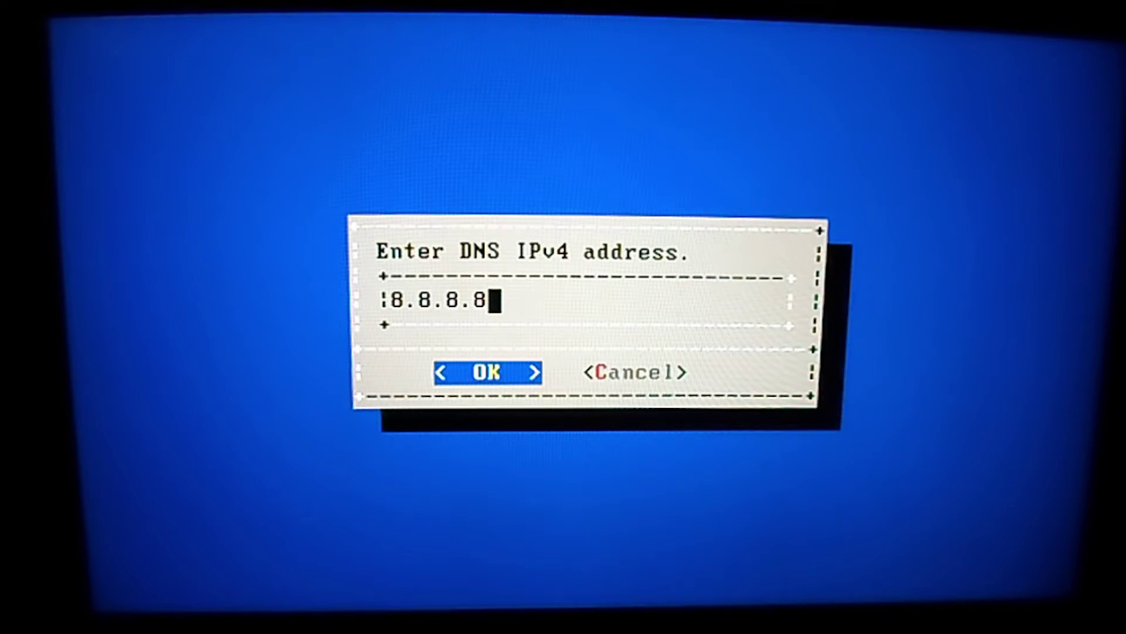
key(Tab)
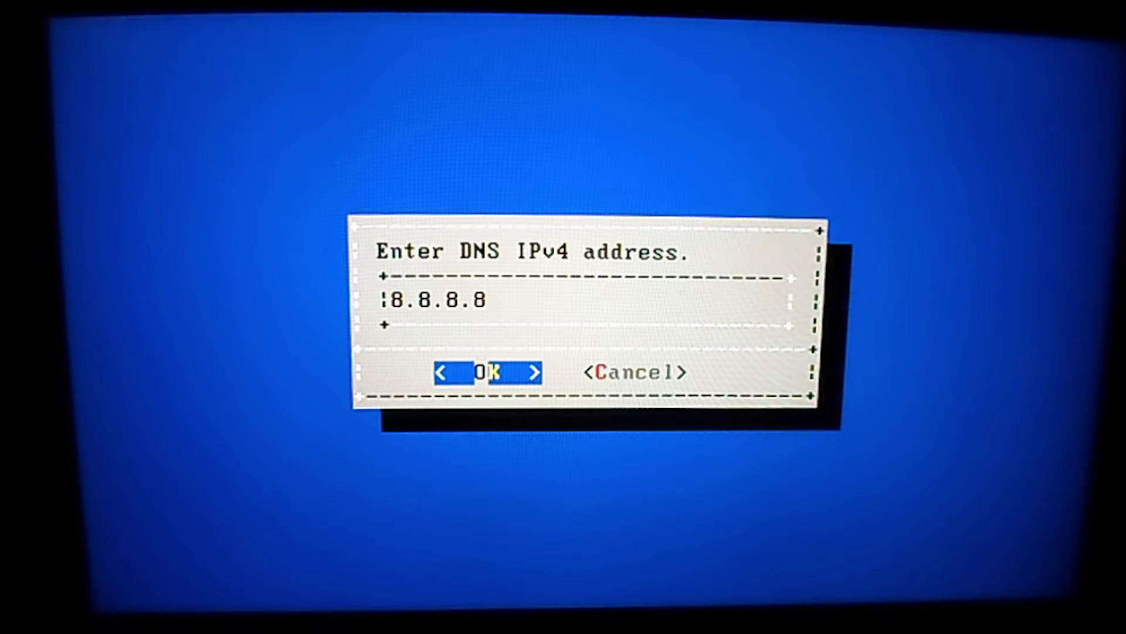
key(Return)
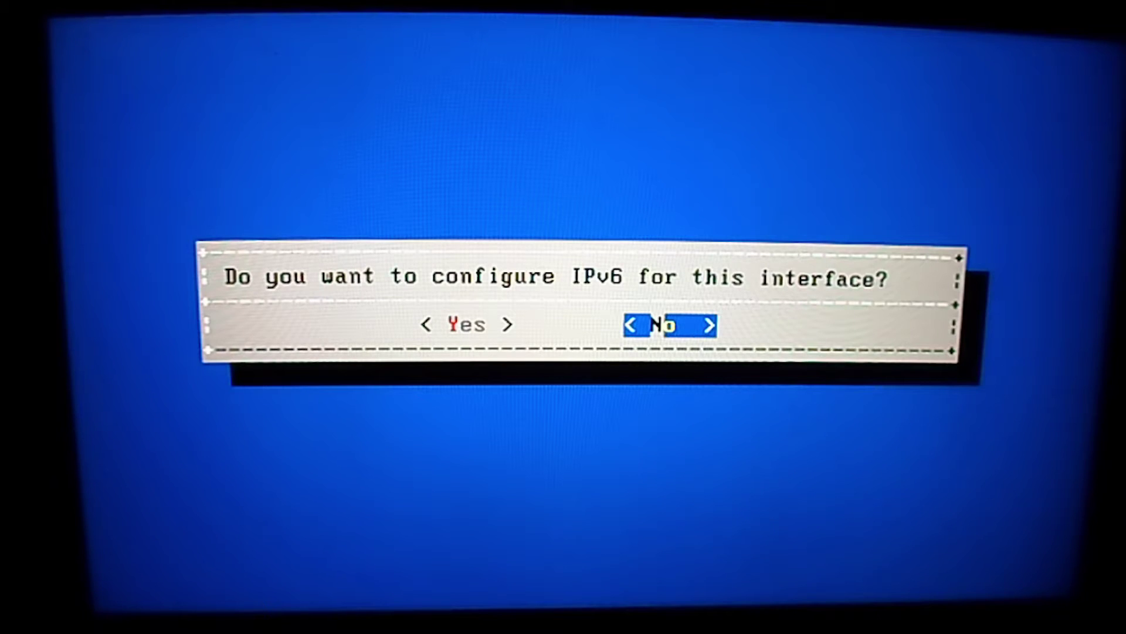
key(Return)
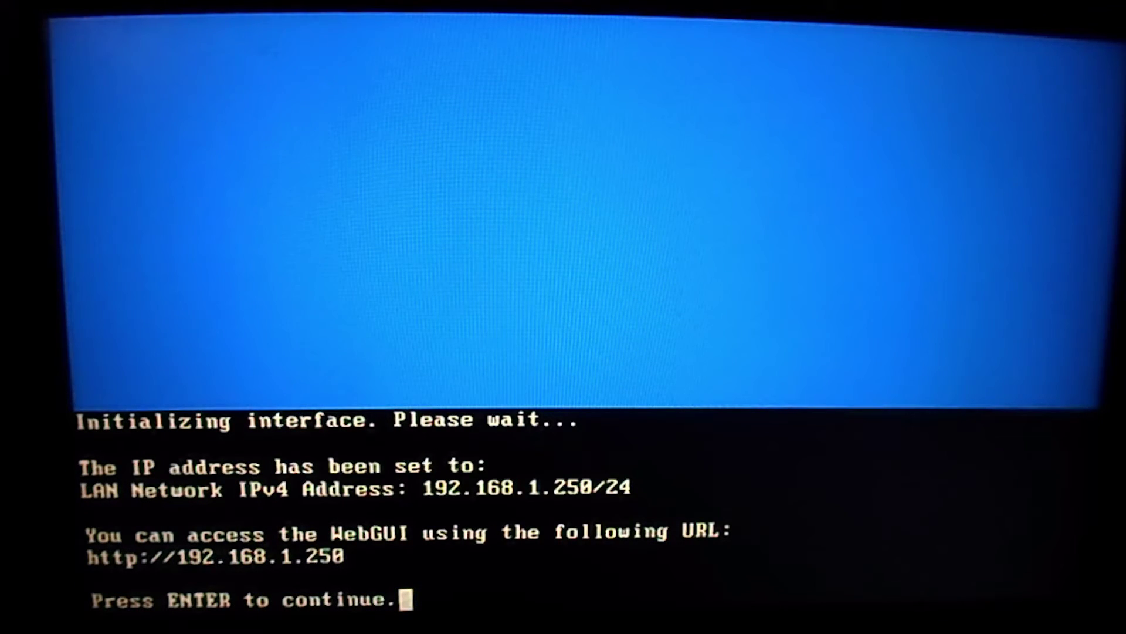
Ping mrmattdarnell.com with console option 5, then return to the menu
key(Return)
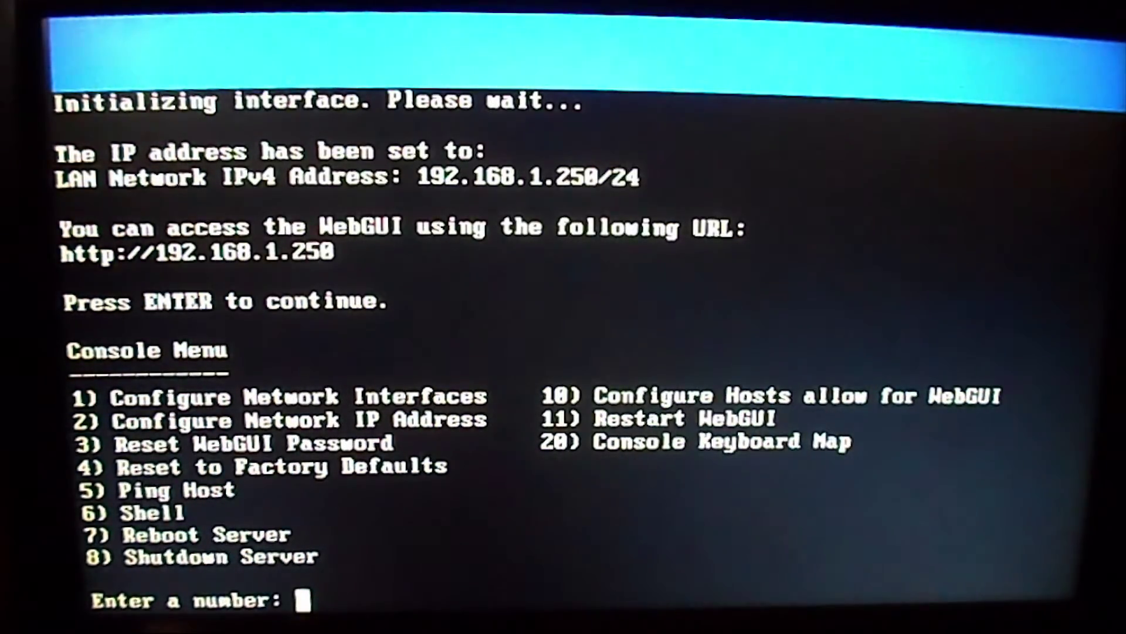
text(5)
key(Return)
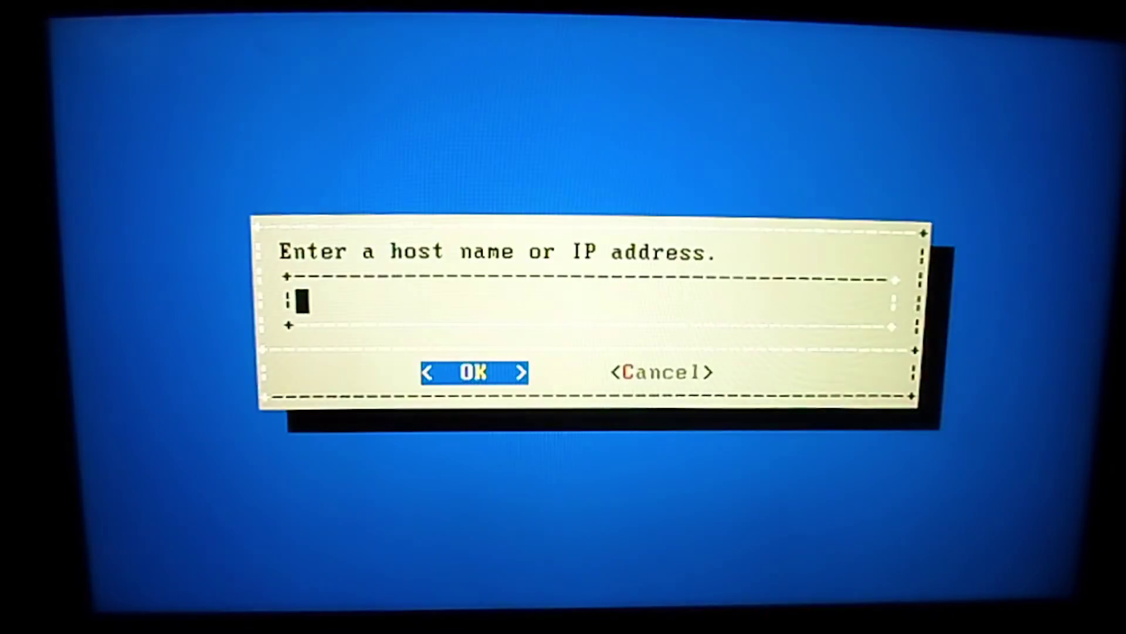
text(mrmattdarn)
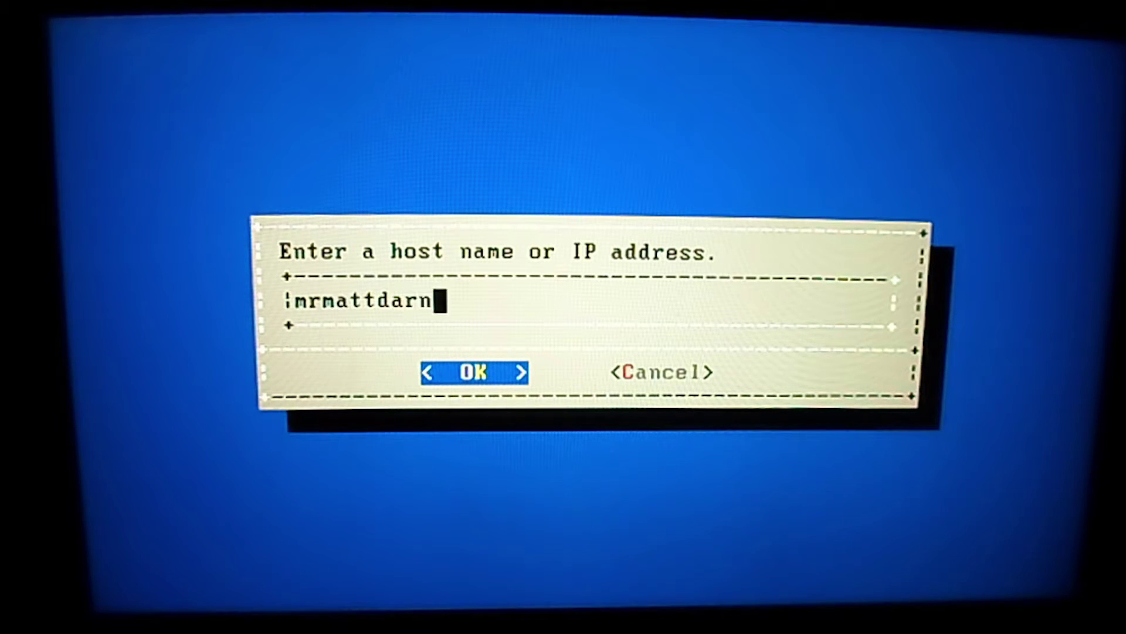
text(ell.com)
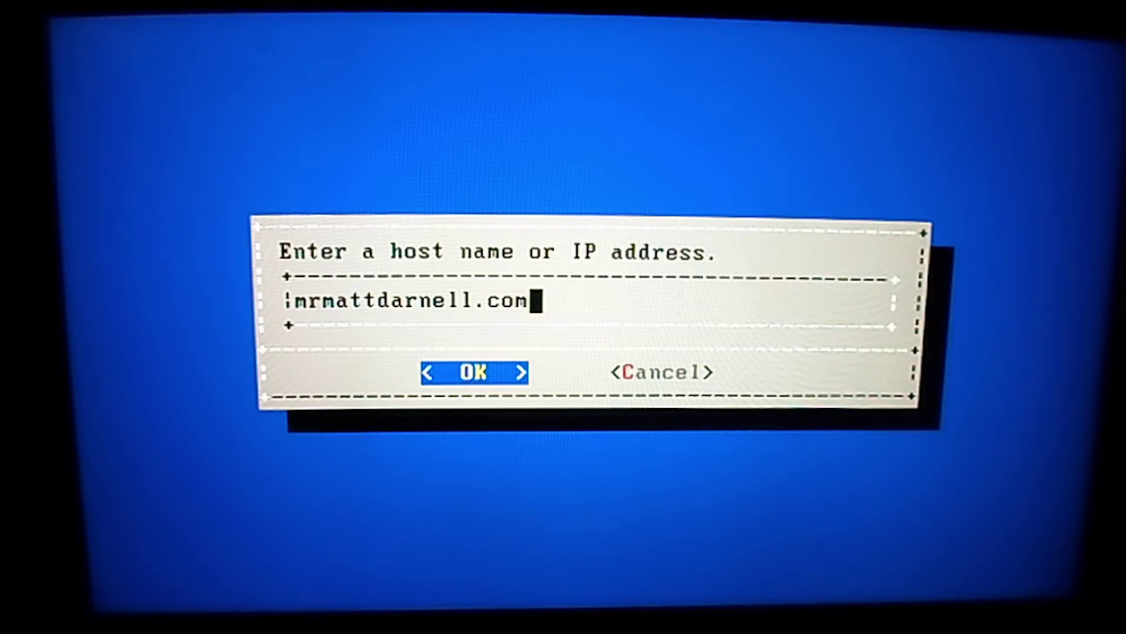
key(Return)
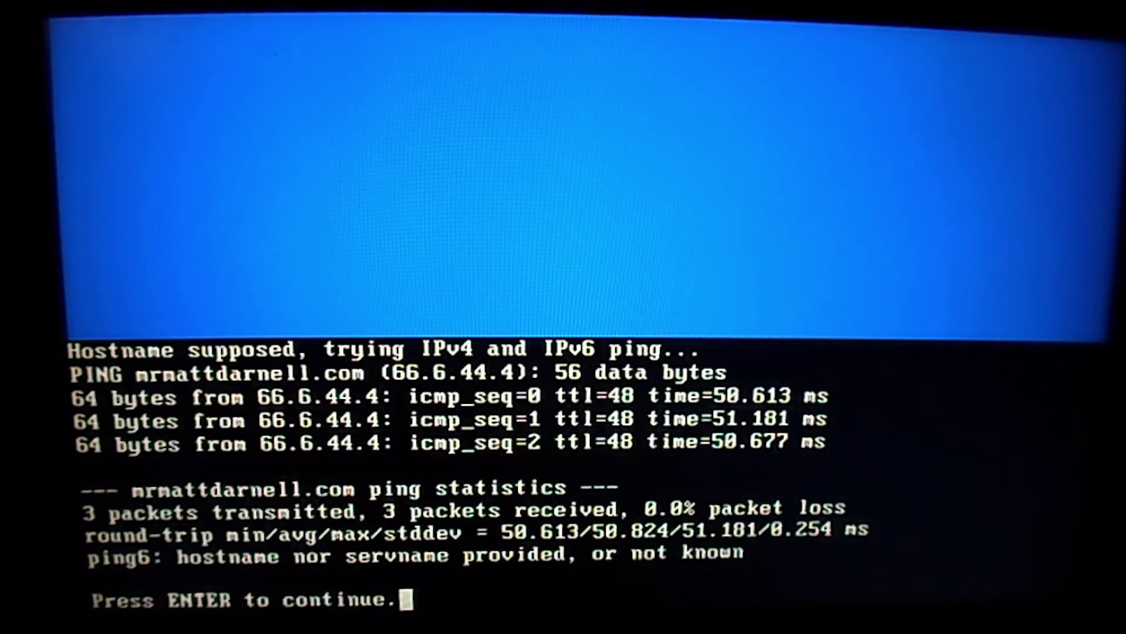
key(Return)
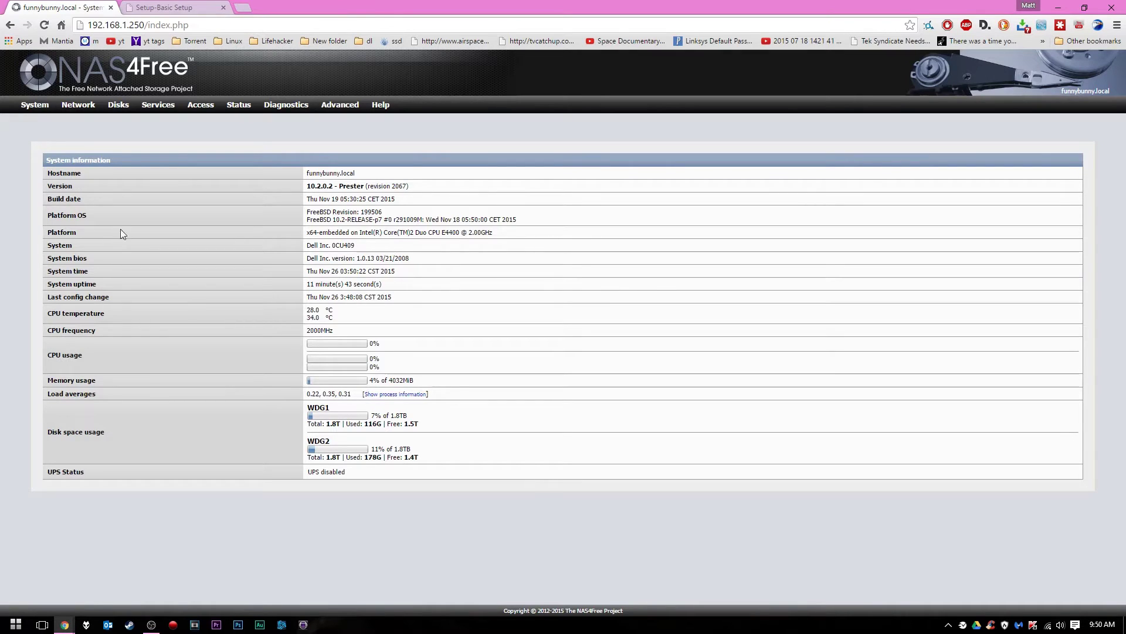
Check the LAN interface settings under Network > LAN Management, then return to System information
mouse_move(78, 105)
click(93, 131)
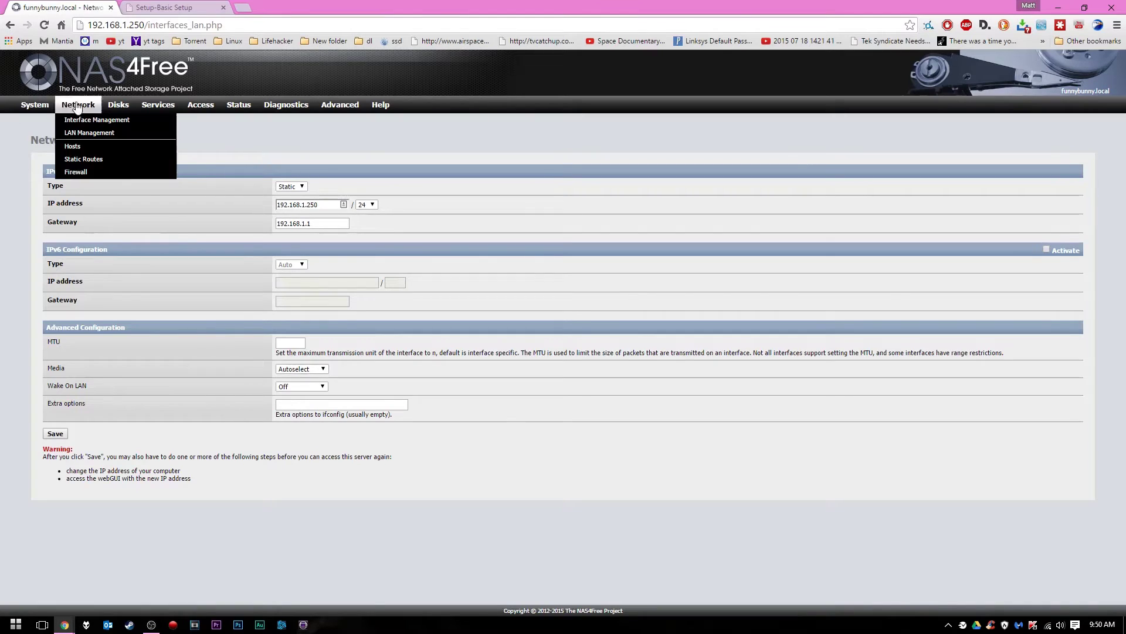
click(40, 106)
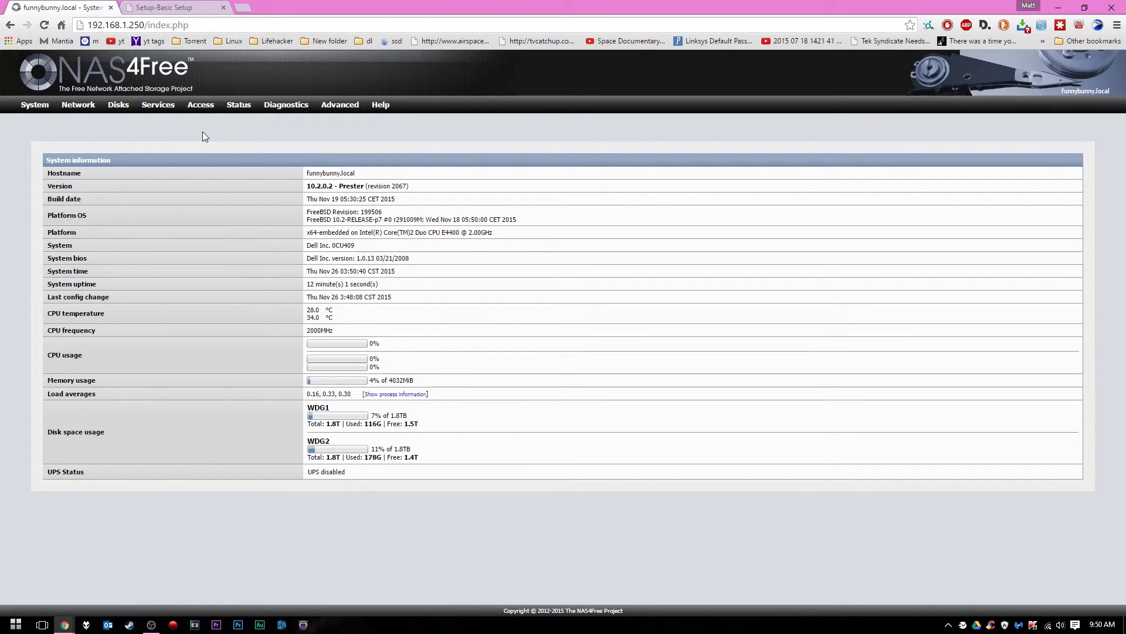
Switch to the router's Setup-Basic Setup browser tab
mouse_move(78, 106)
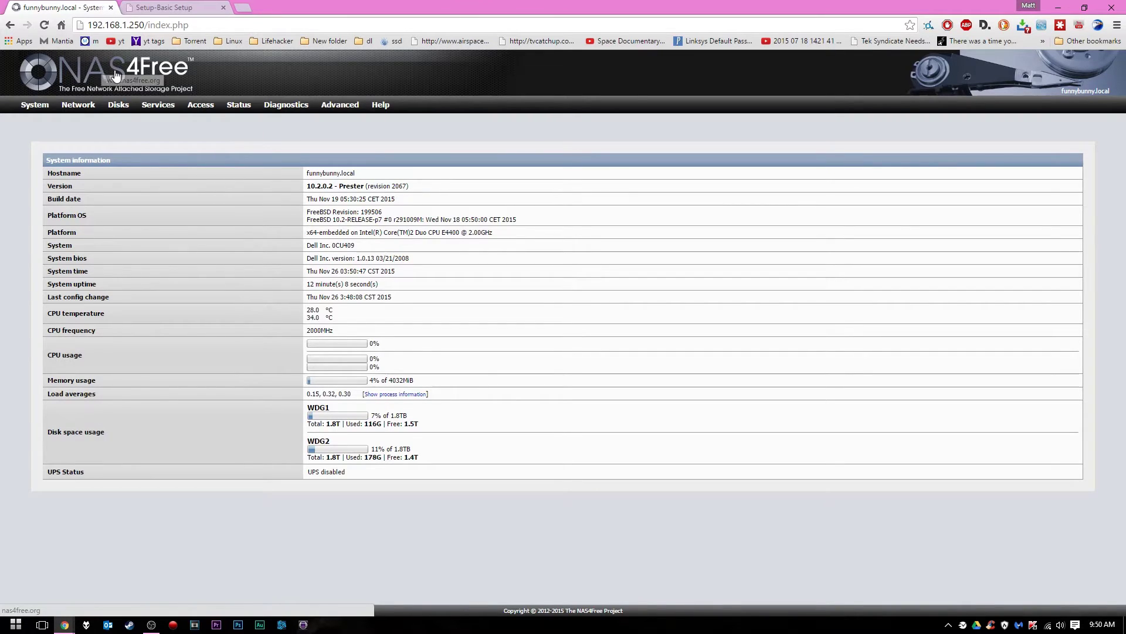
mouse_move(158, 104)
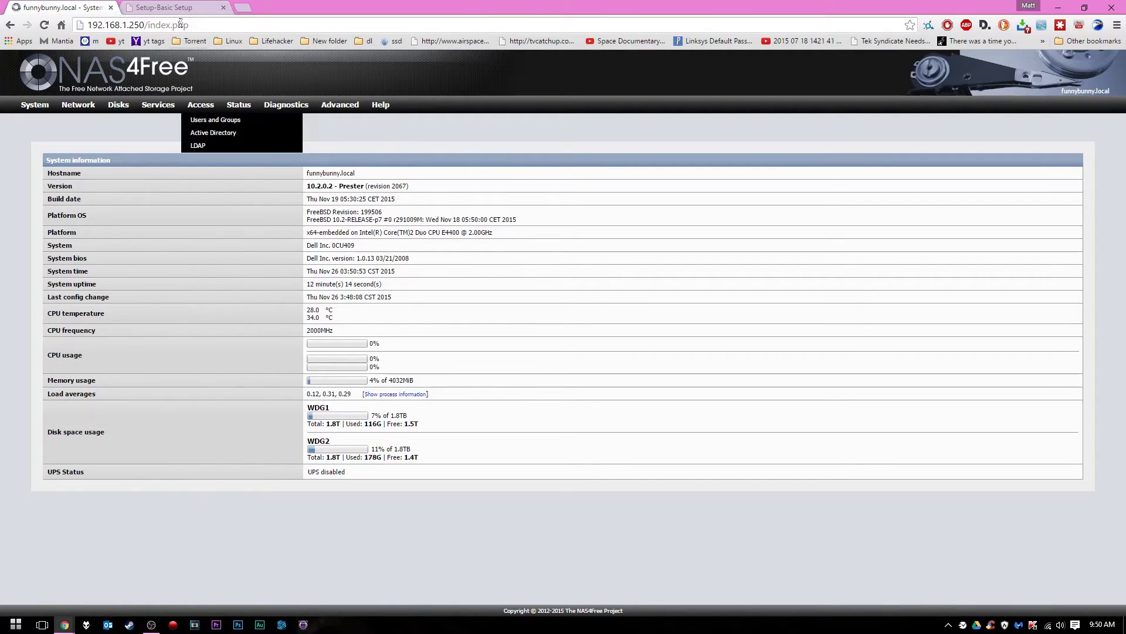
click(171, 6)
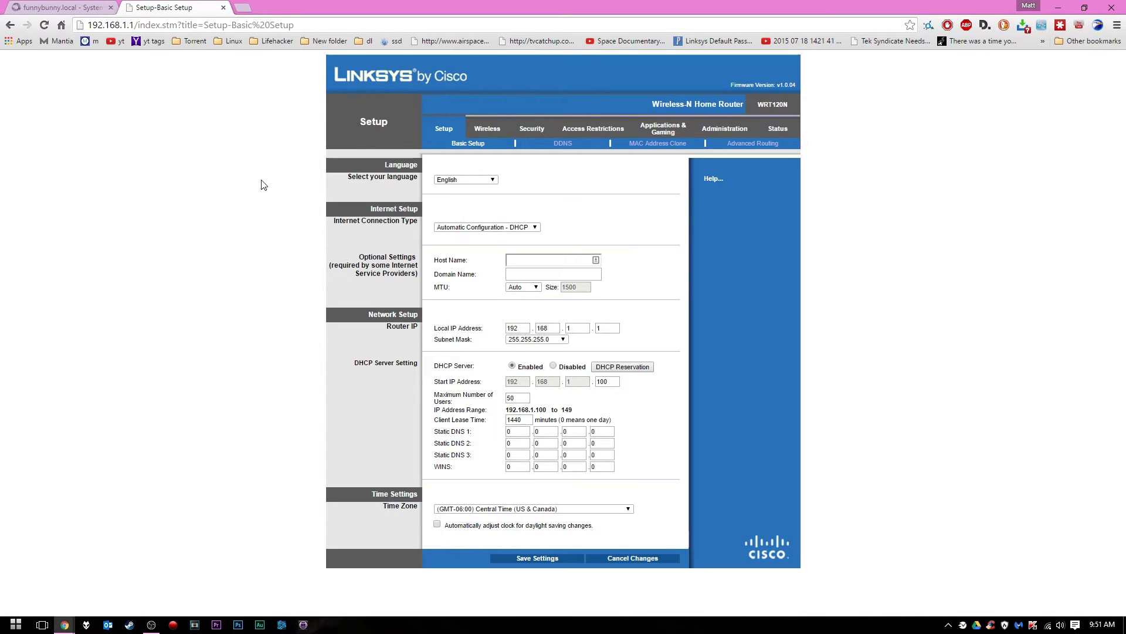
Log in to the router's Applications & Gaming section and dismiss the save-password prompt
click(667, 123)
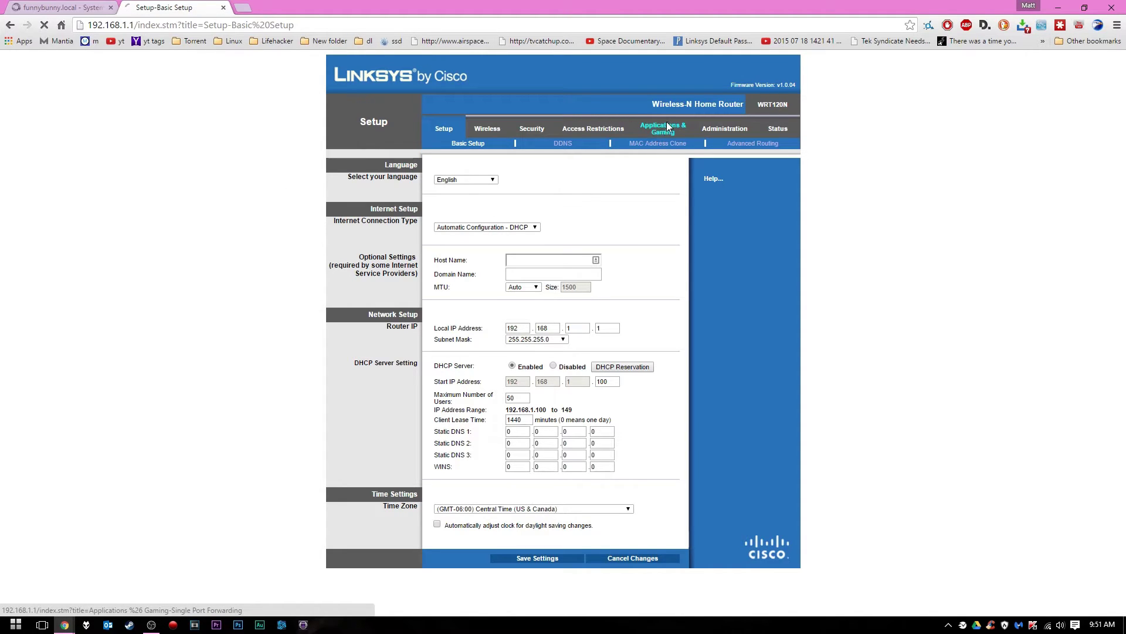
click(569, 127)
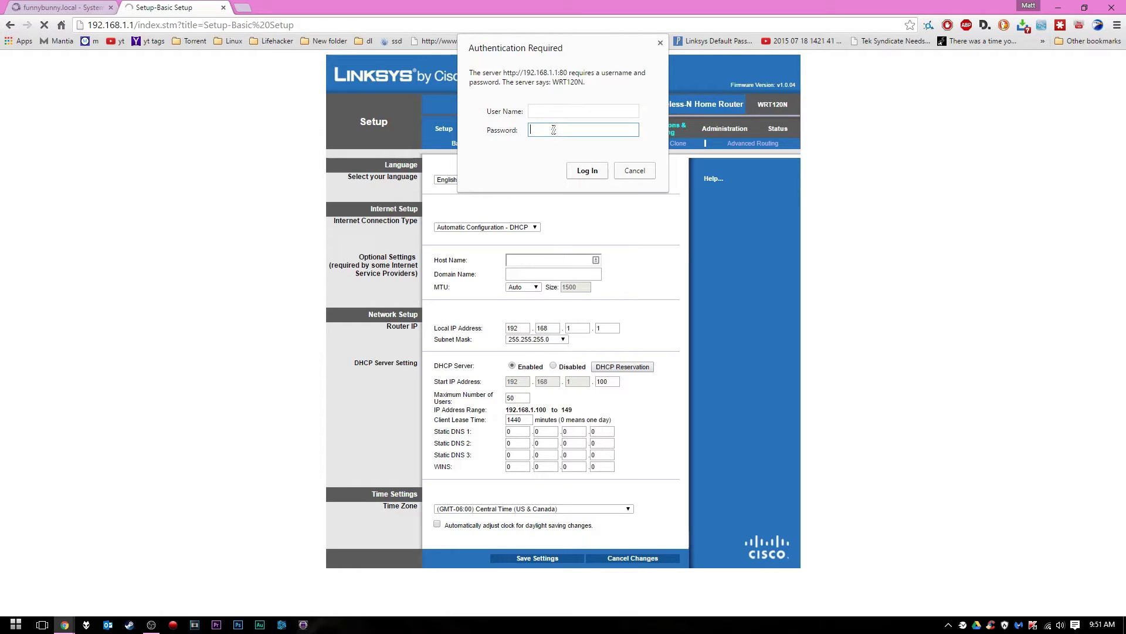
key(Return)
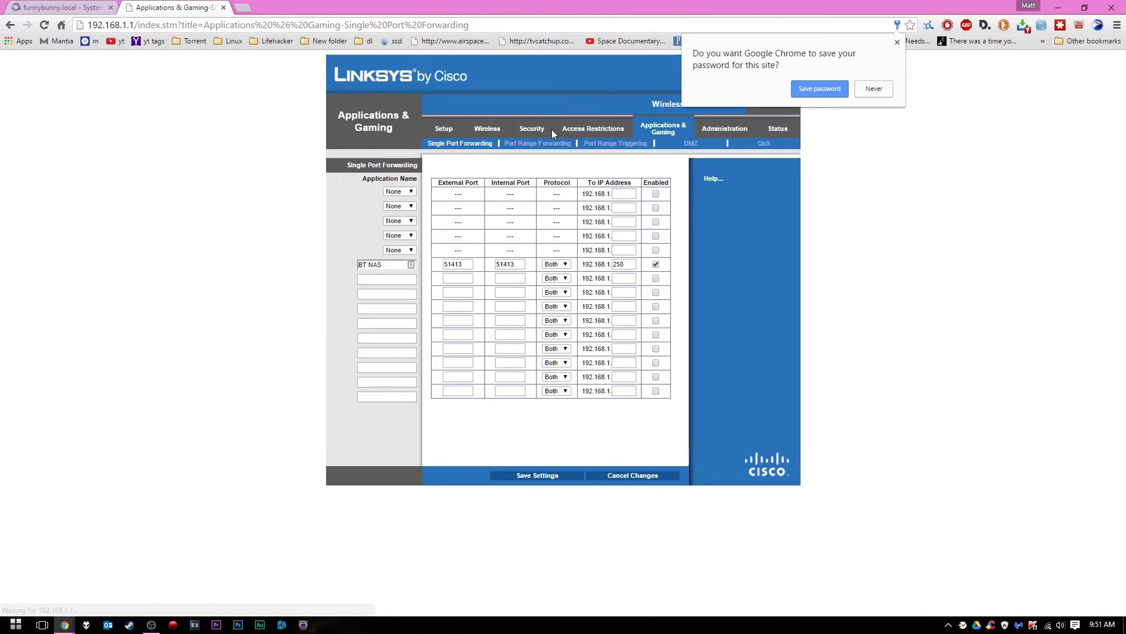
click(896, 41)
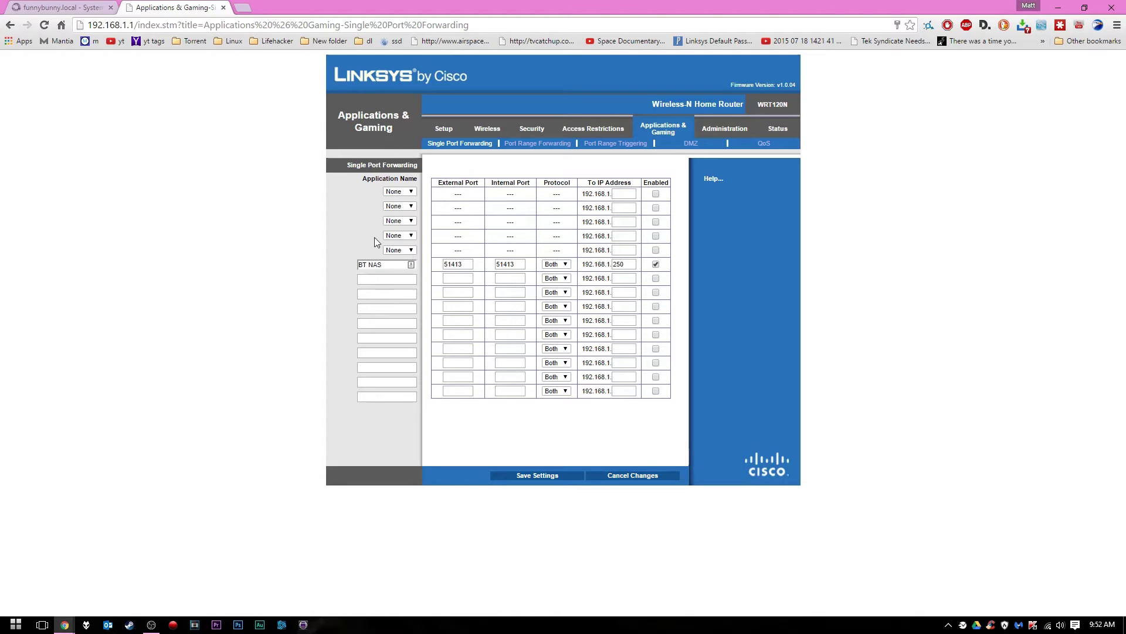
Fill in the BT NAS rule: ports 51413 external and internal, protocol Both, destination 192.168.1.250
triple_click(389, 265)
click(391, 265)
click(468, 262)
click(449, 265)
click(515, 264)
click(569, 265)
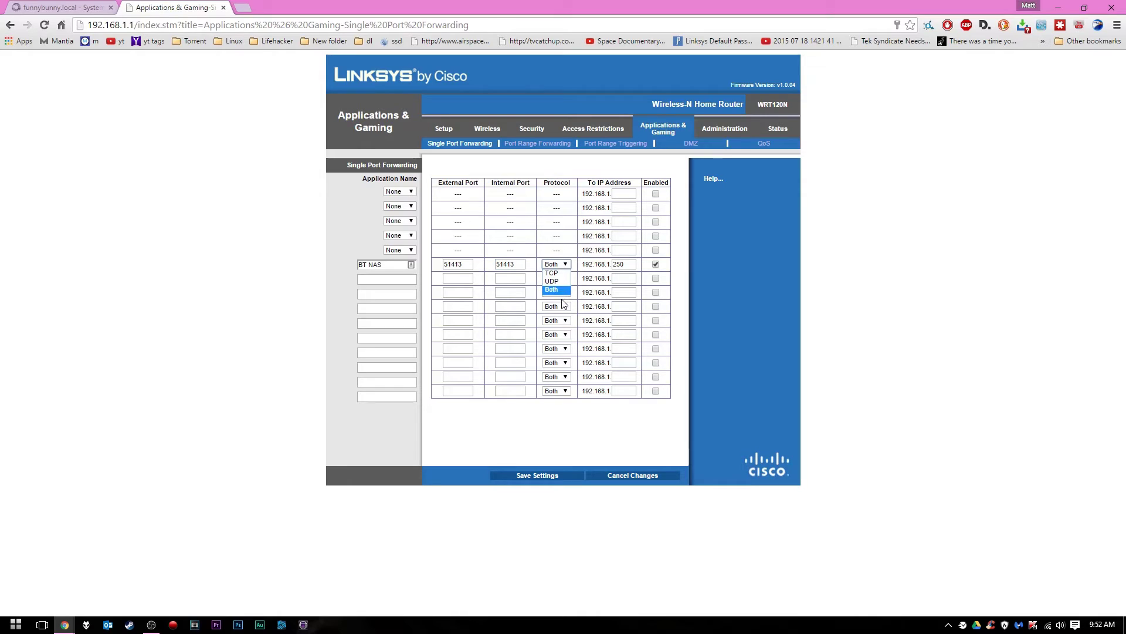
click(560, 290)
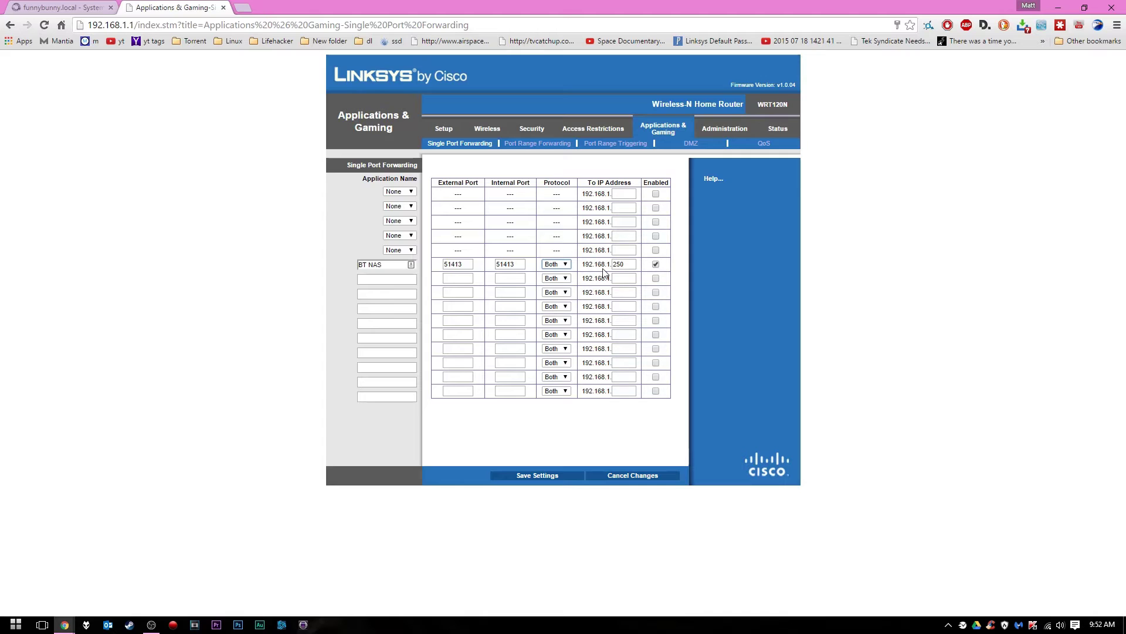
click(629, 265)
click(628, 264)
click(28, 7)
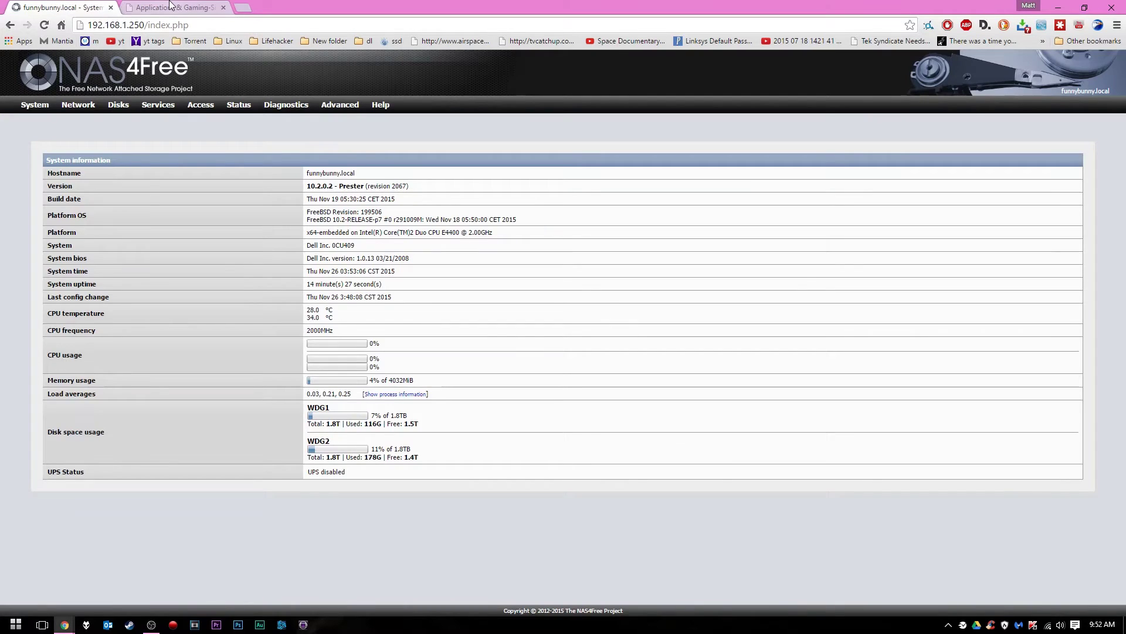
click(170, 7)
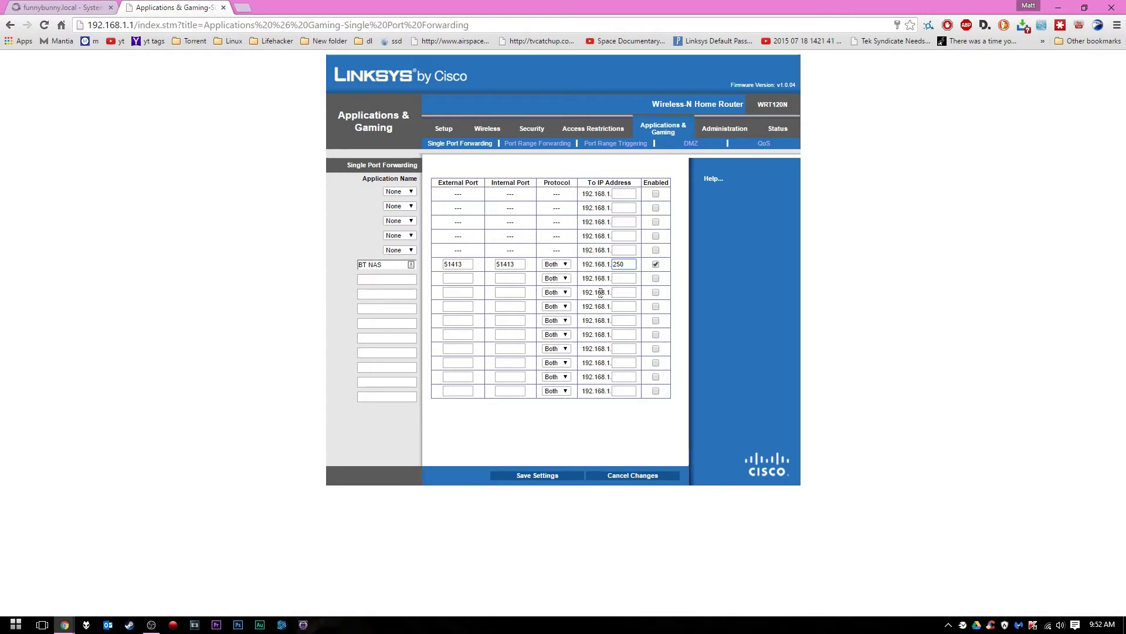
click(537, 475)
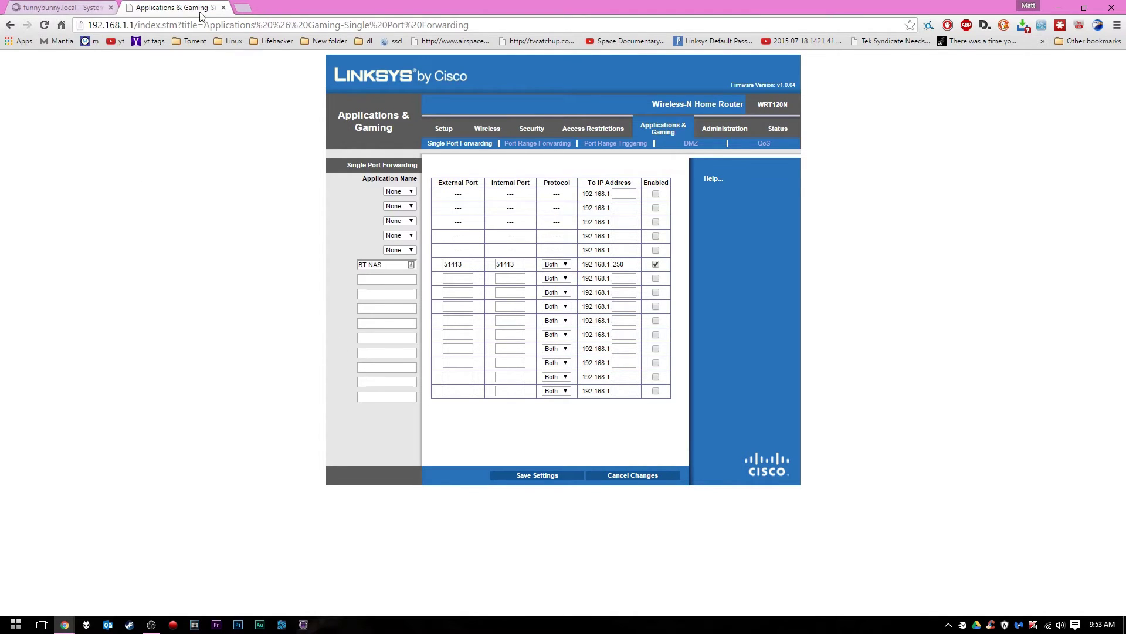
click(59, 7)
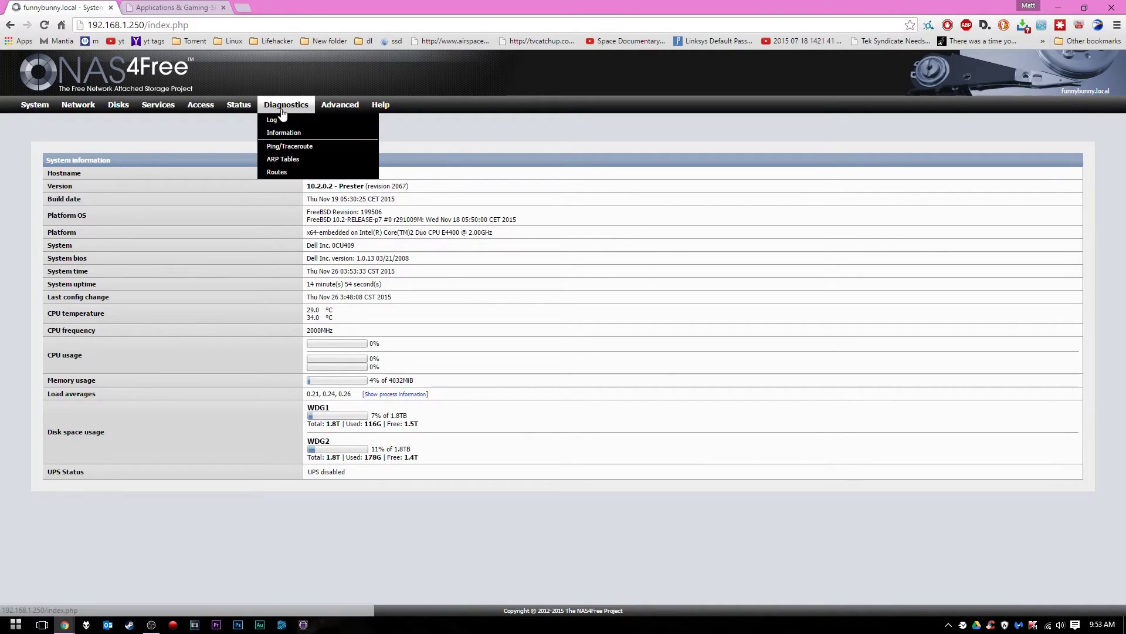
mouse_move(343, 116)
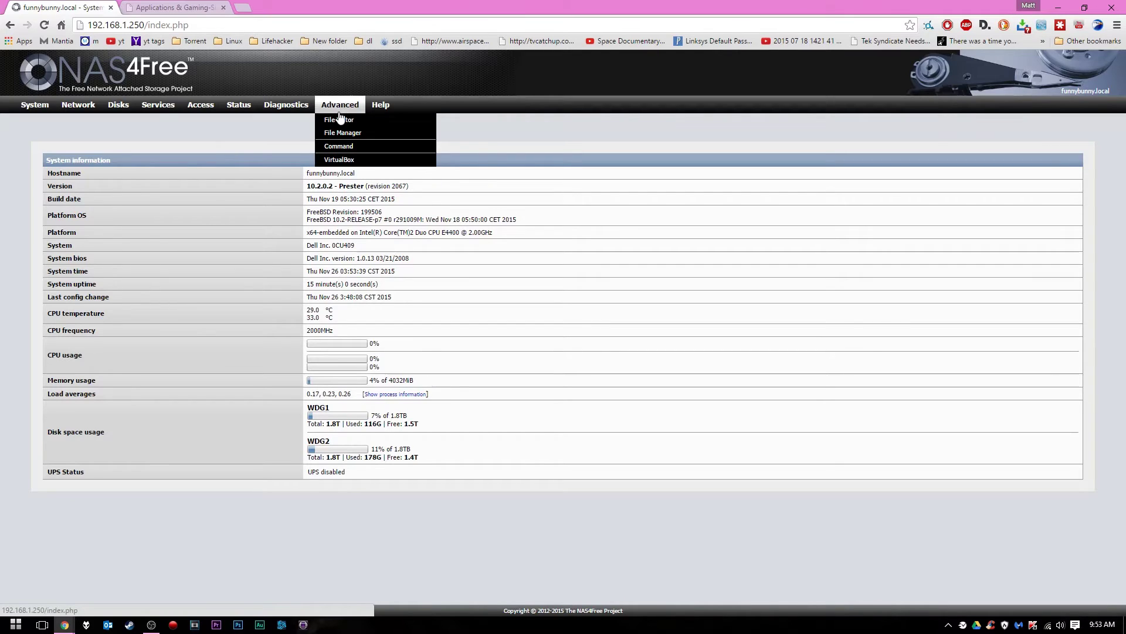
click(362, 133)
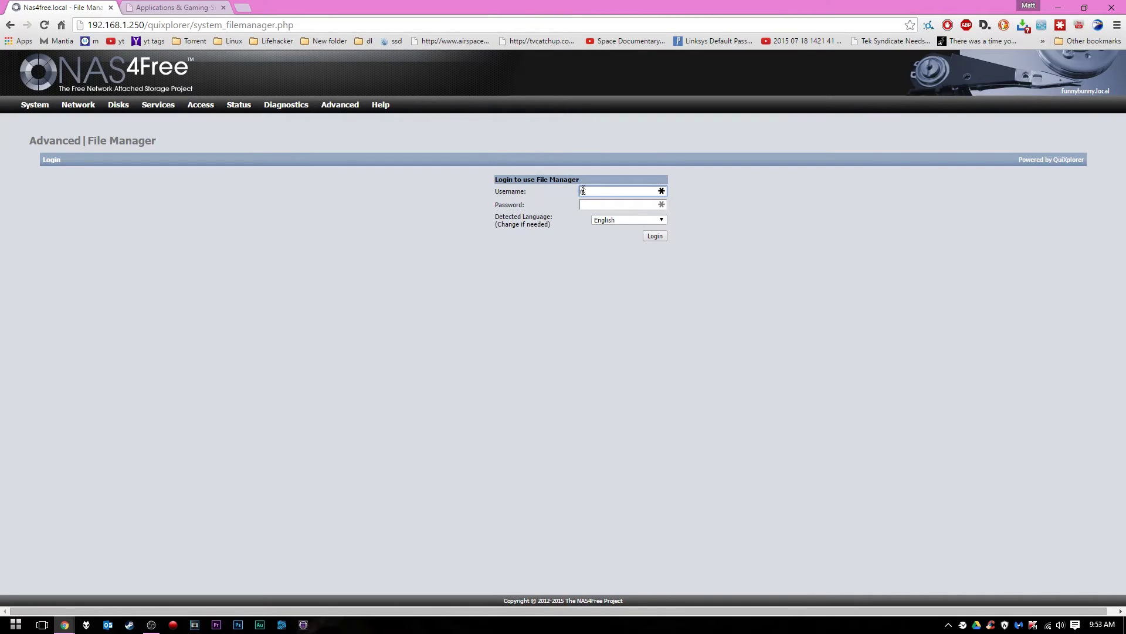
Enter the file manager password and log in
key(Tab)
key(Return)
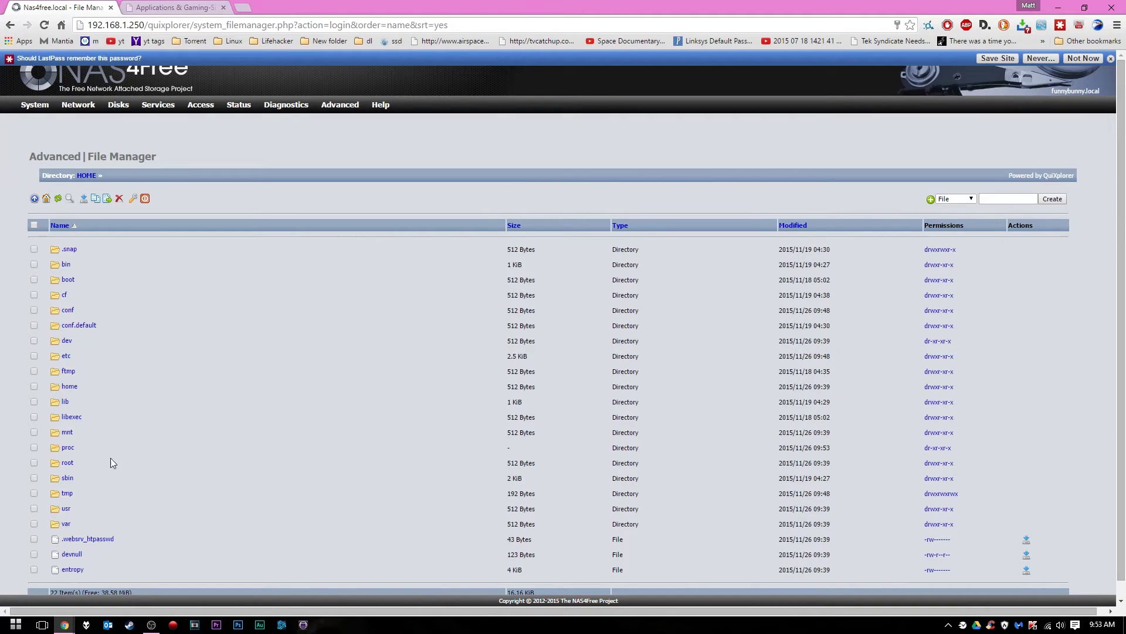
Navigate to mnt/WDG1/m/good stuff and set the new-item type to Directory
click(67, 433)
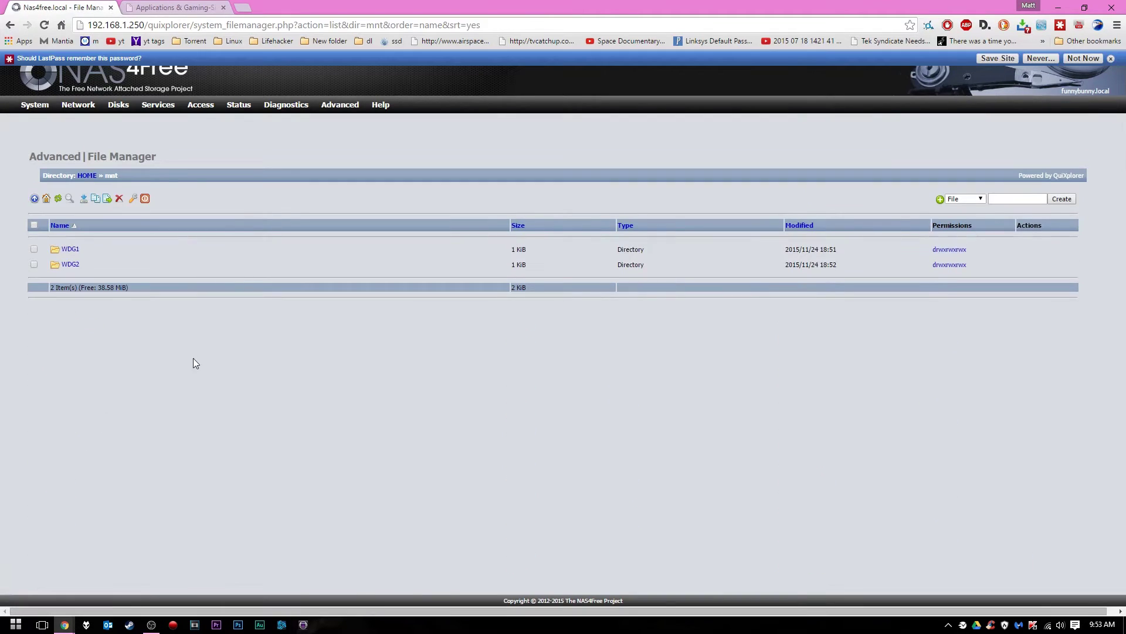
click(69, 251)
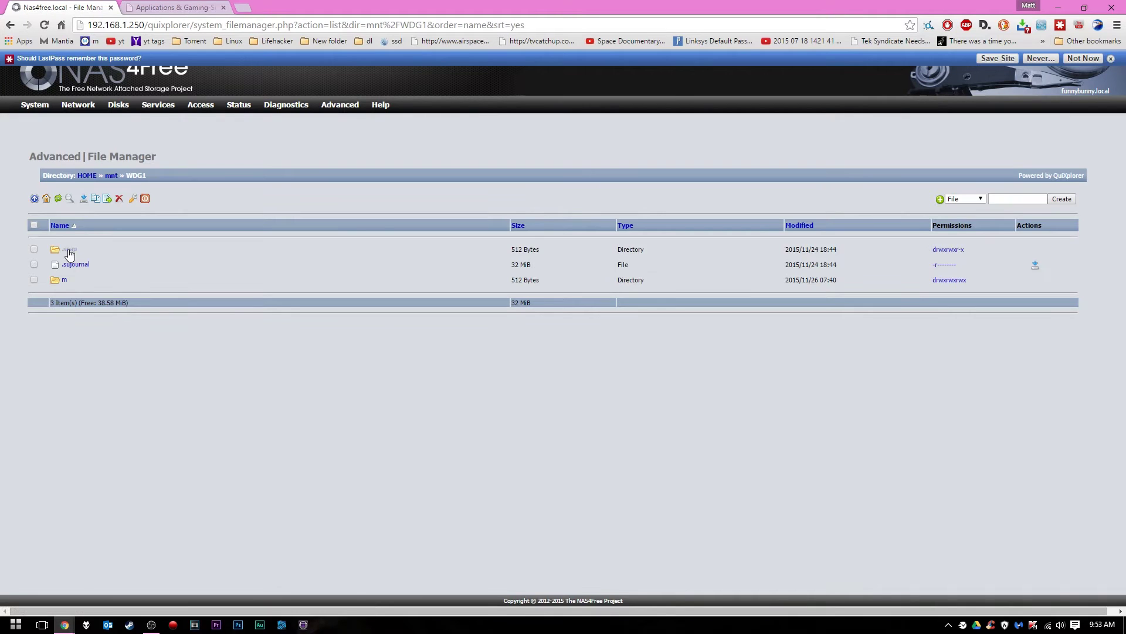
click(63, 280)
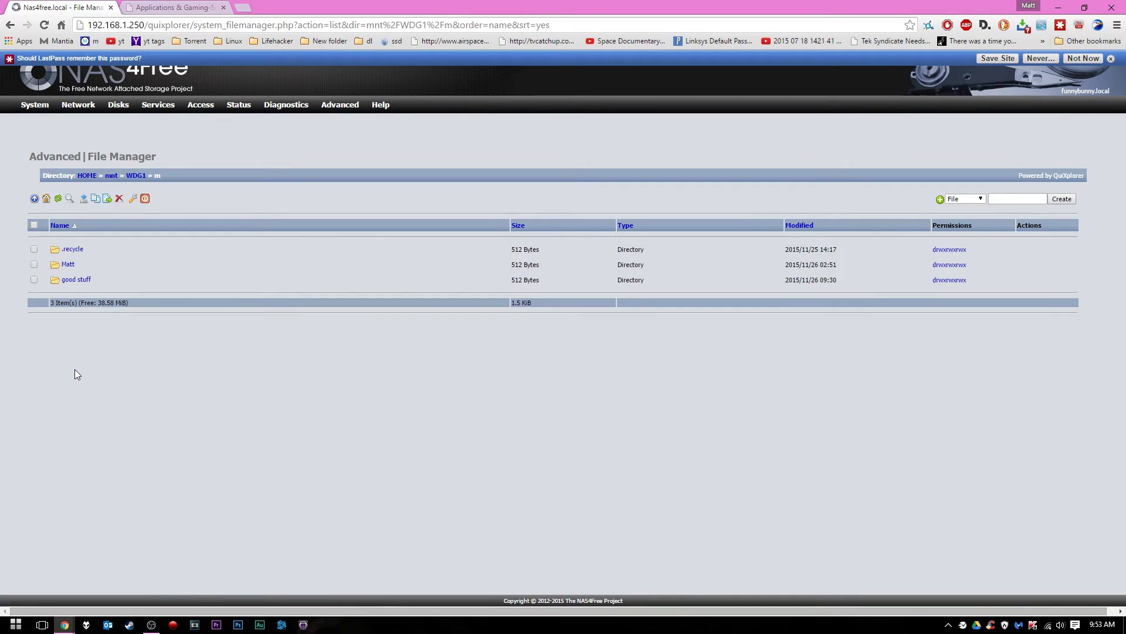
click(81, 281)
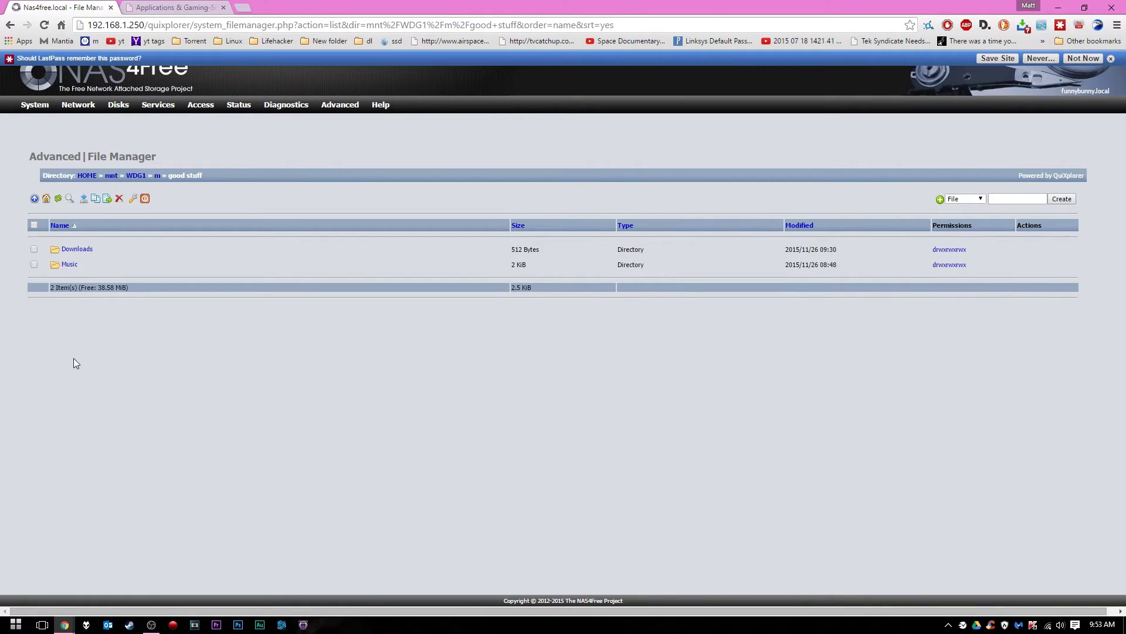
click(968, 217)
Create a directory named Torrent in the good stuff folder
click(1026, 200)
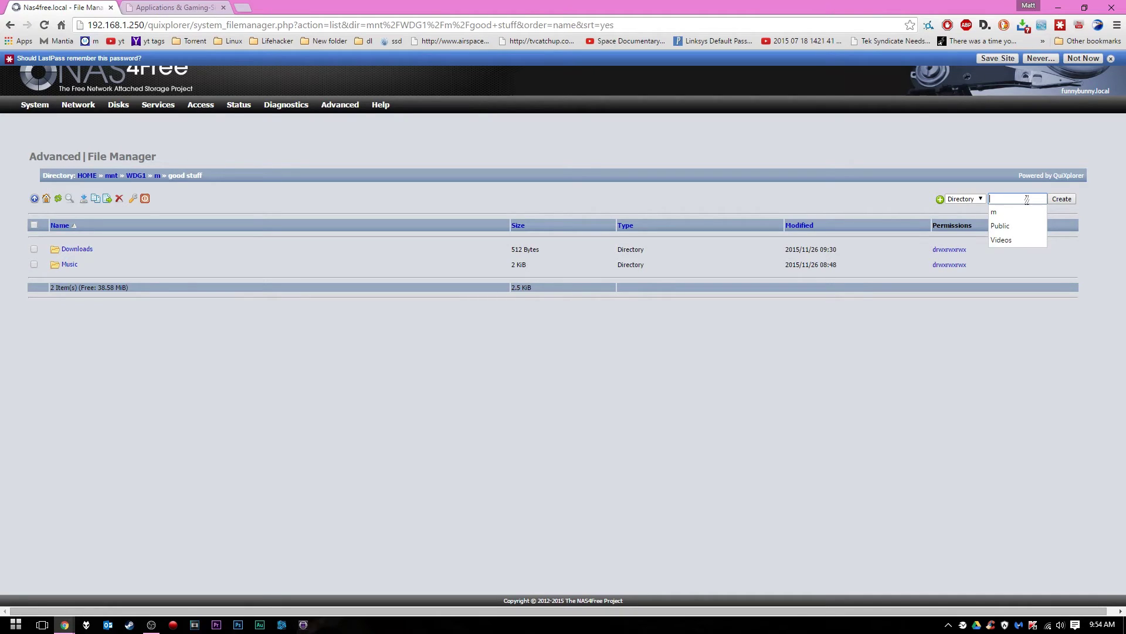
text(T)
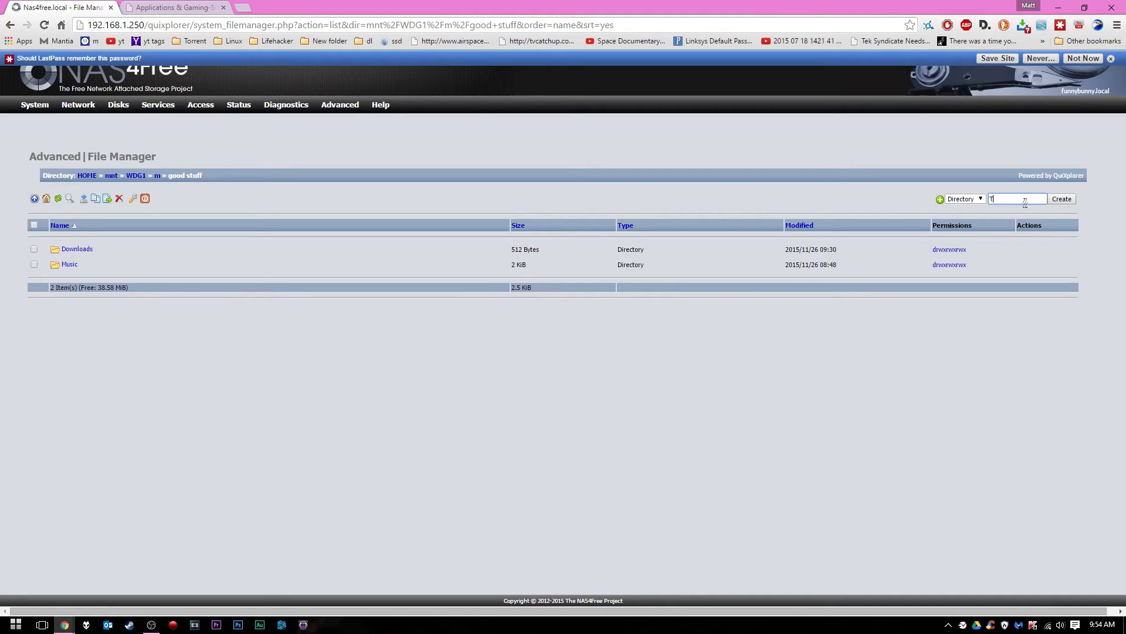
text(orrent)
key(BackSpace)
key(BackSpace)
text(nt)
click(1067, 202)
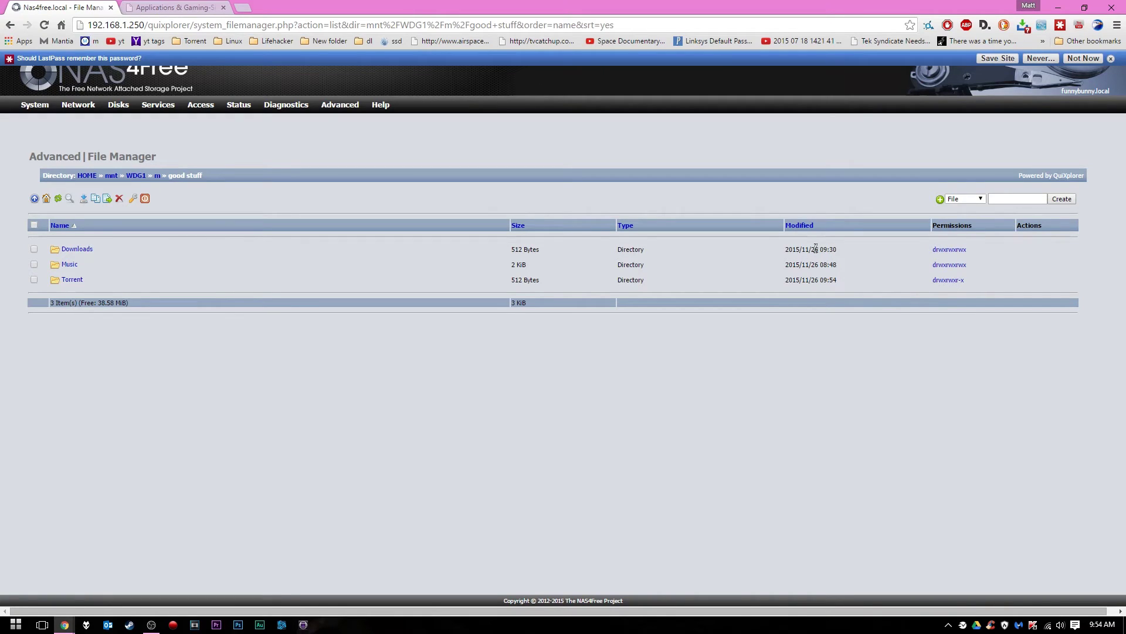
Create a second directory named Torrent Files
click(980, 199)
click(982, 216)
click(1024, 200)
text(Torrent Files)
click(1057, 199)
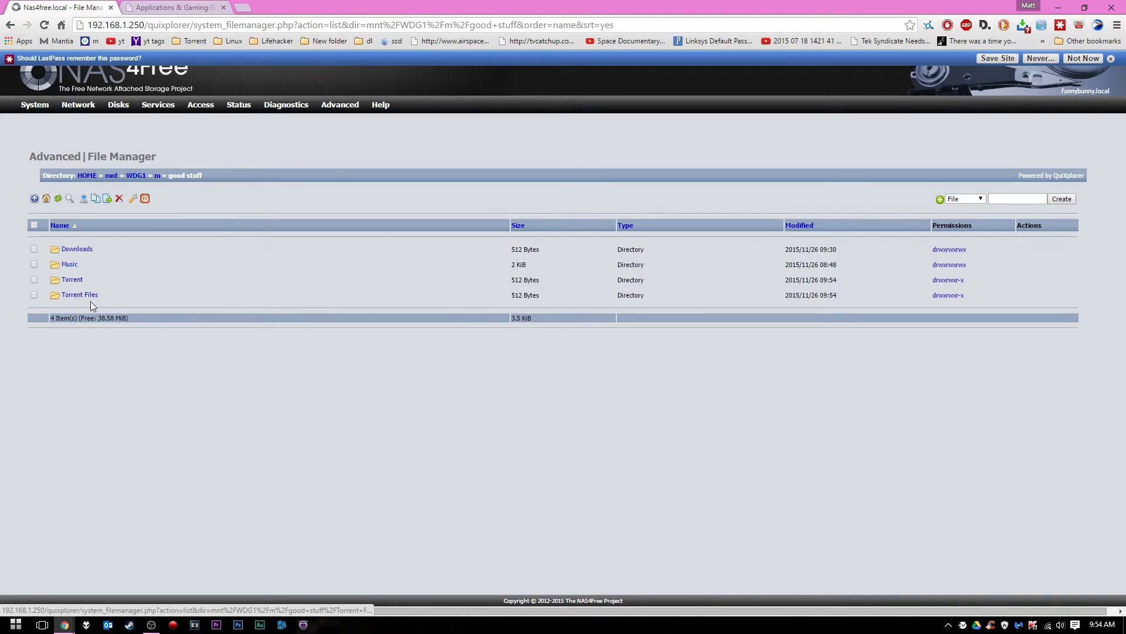
click(14, 625)
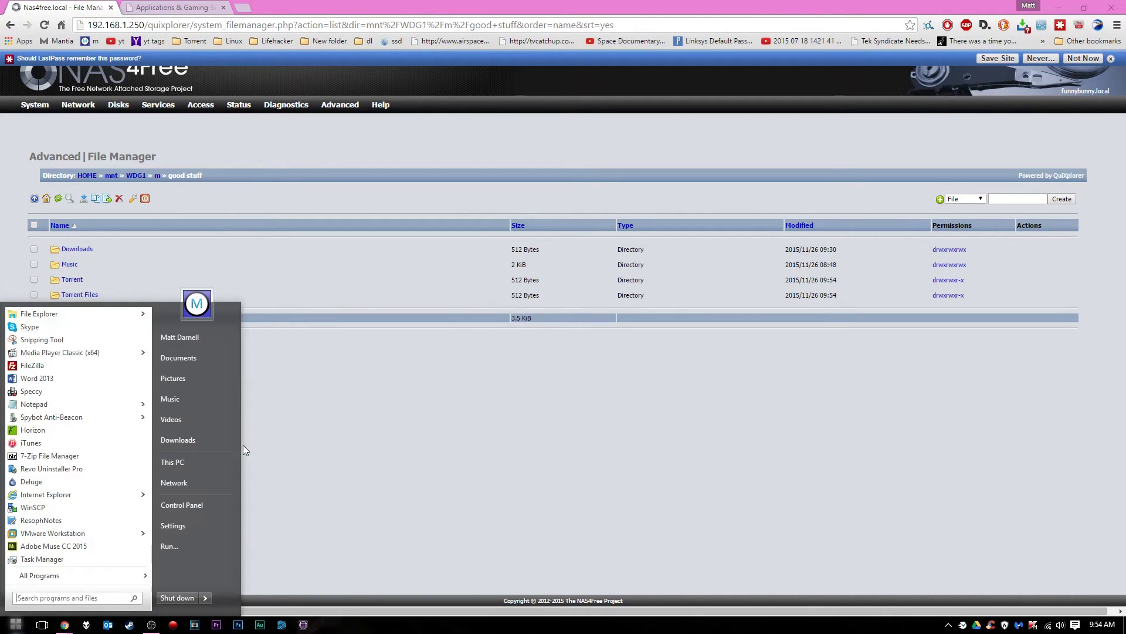
Launch WinSCP from the Start menu's All Programs list and focus the host name field
click(400, 428)
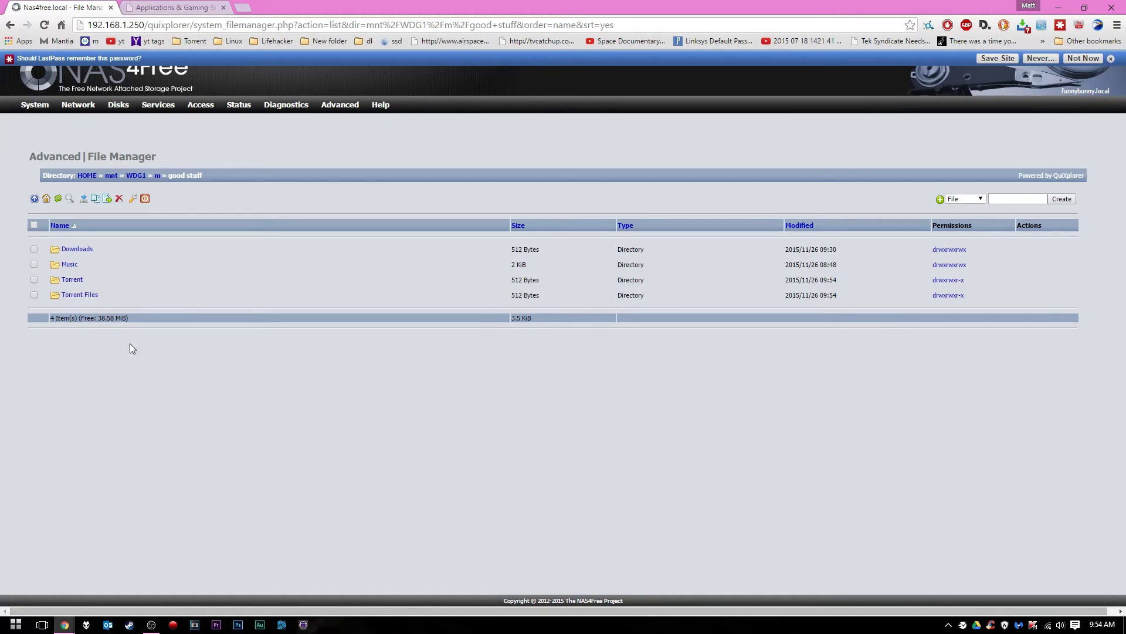
click(15, 624)
click(39, 575)
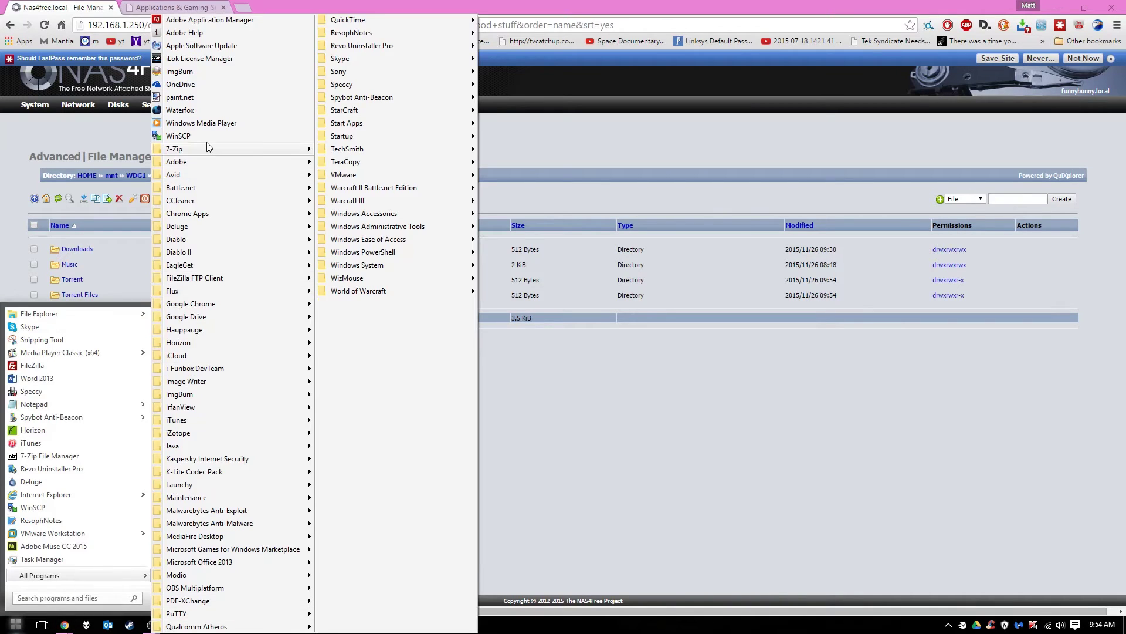
click(208, 137)
click(584, 266)
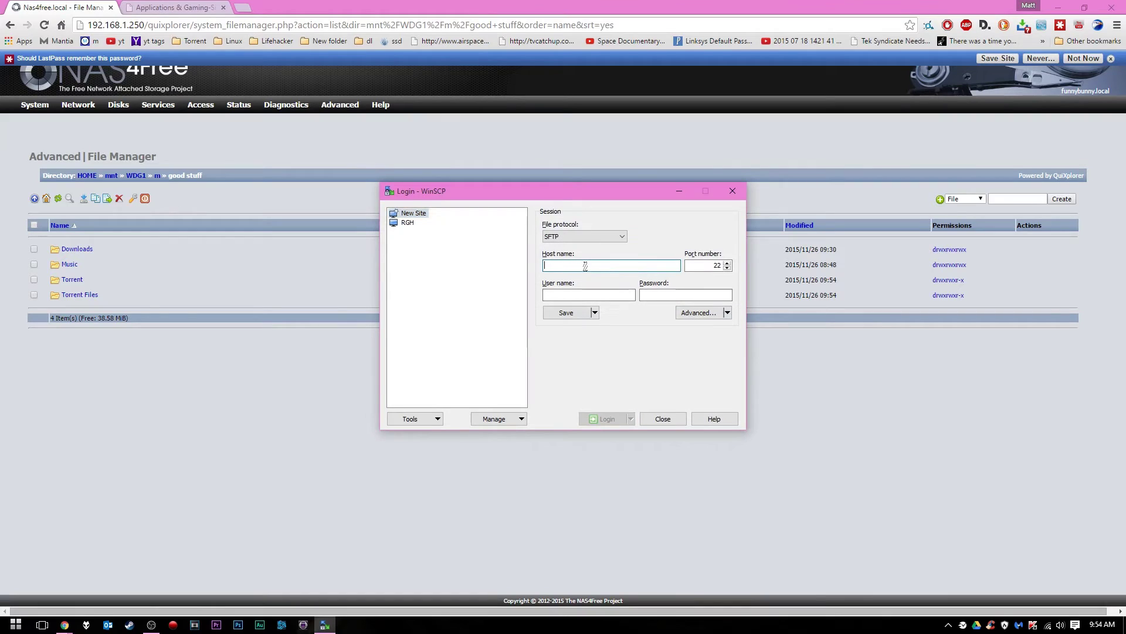
Try logging in to host 191.168.1.250 as root with the account password
text(191.16)
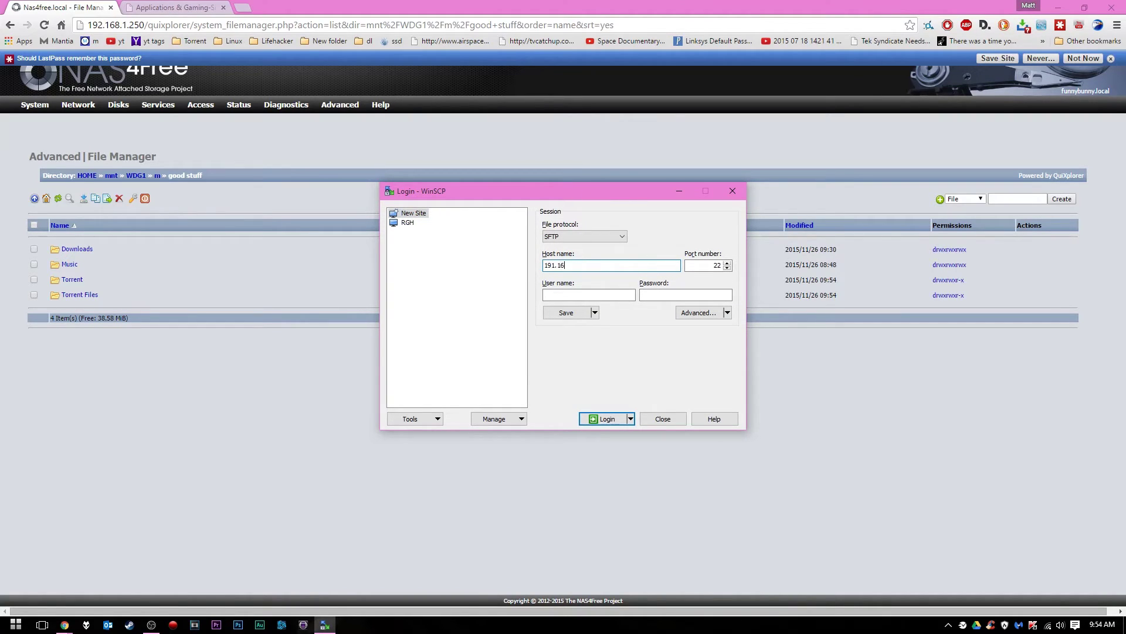
text(8.1.250)
click(589, 294)
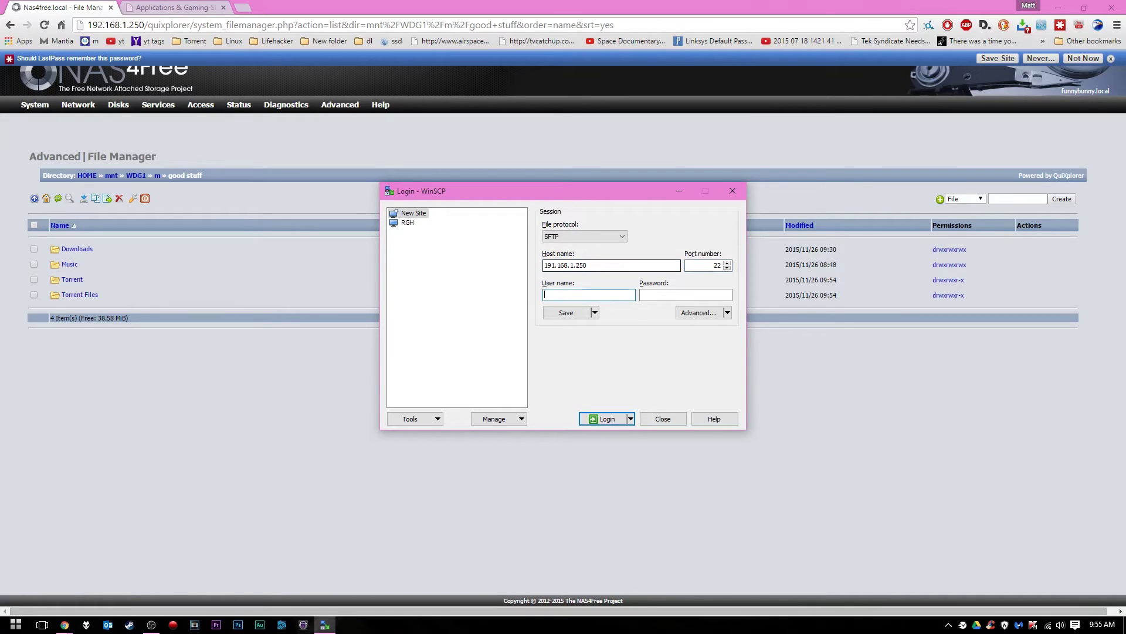
text(root)
click(686, 294)
text(•••••••)
key(Return)
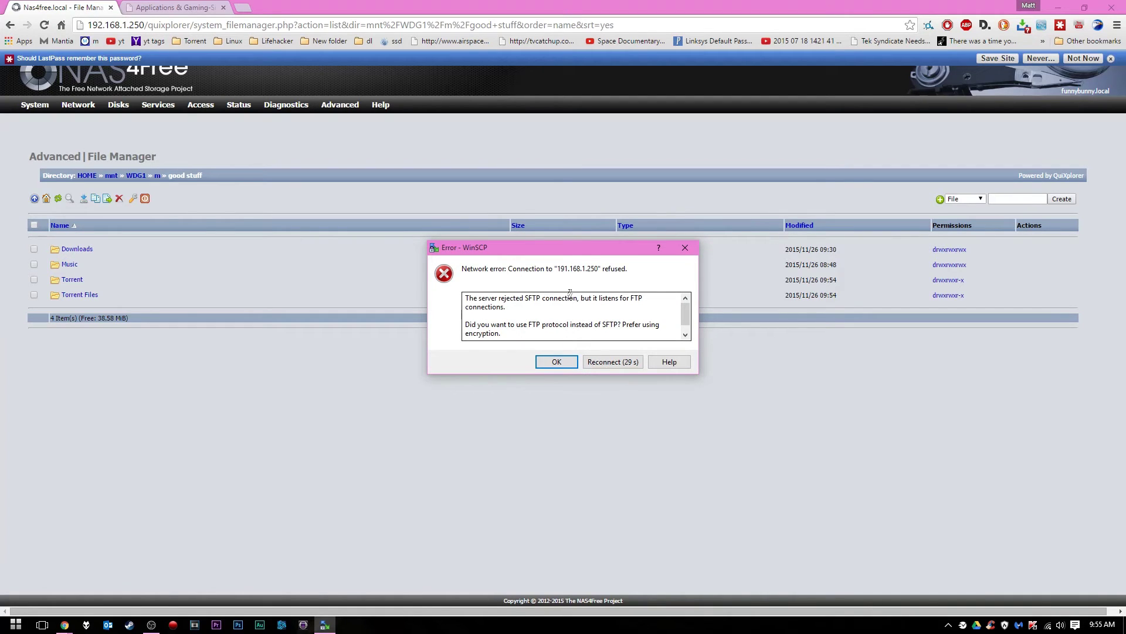
Dismiss the refused-connection error and log in again to 192.168.1.250 as root
click(563, 360)
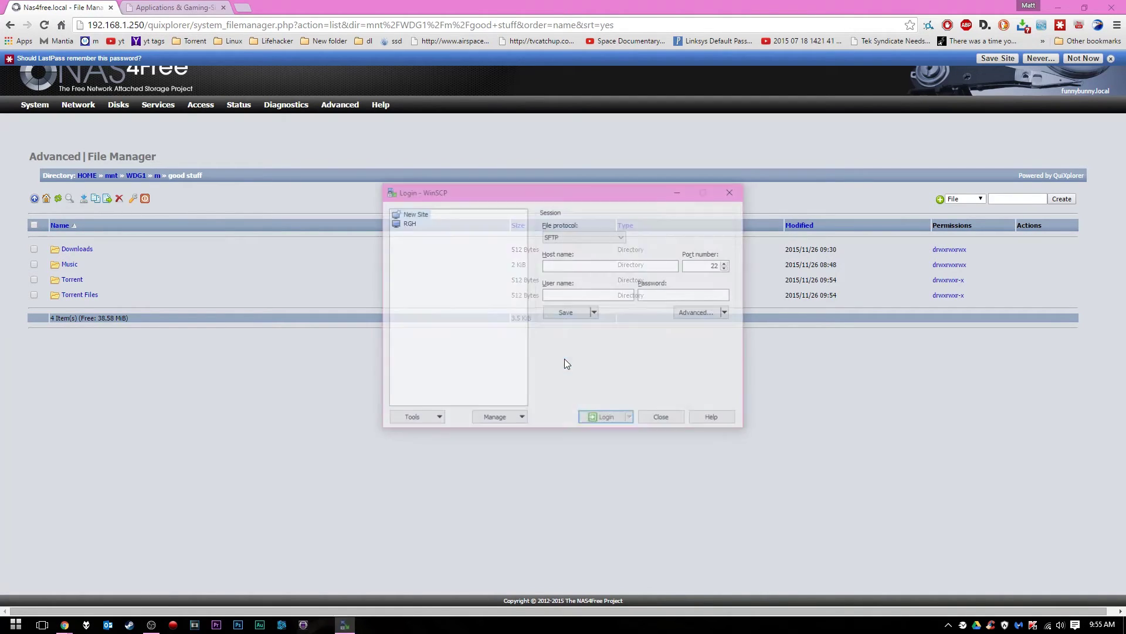
text(192.168.)
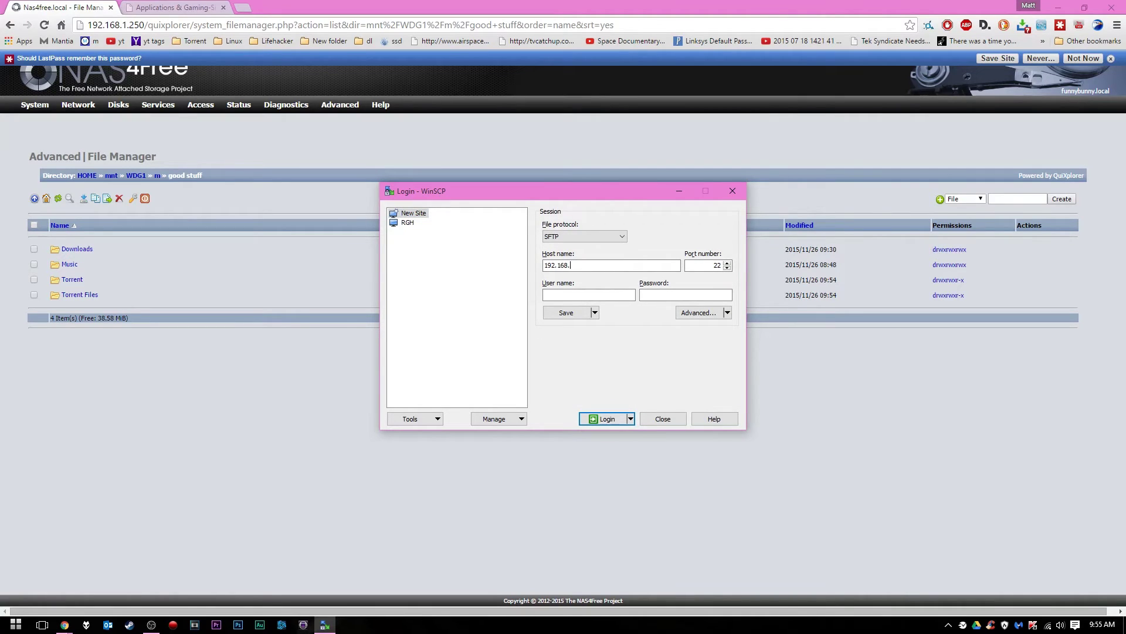
text(1.250)
click(588, 295)
text(root)
key(Tab)
text(••••••)
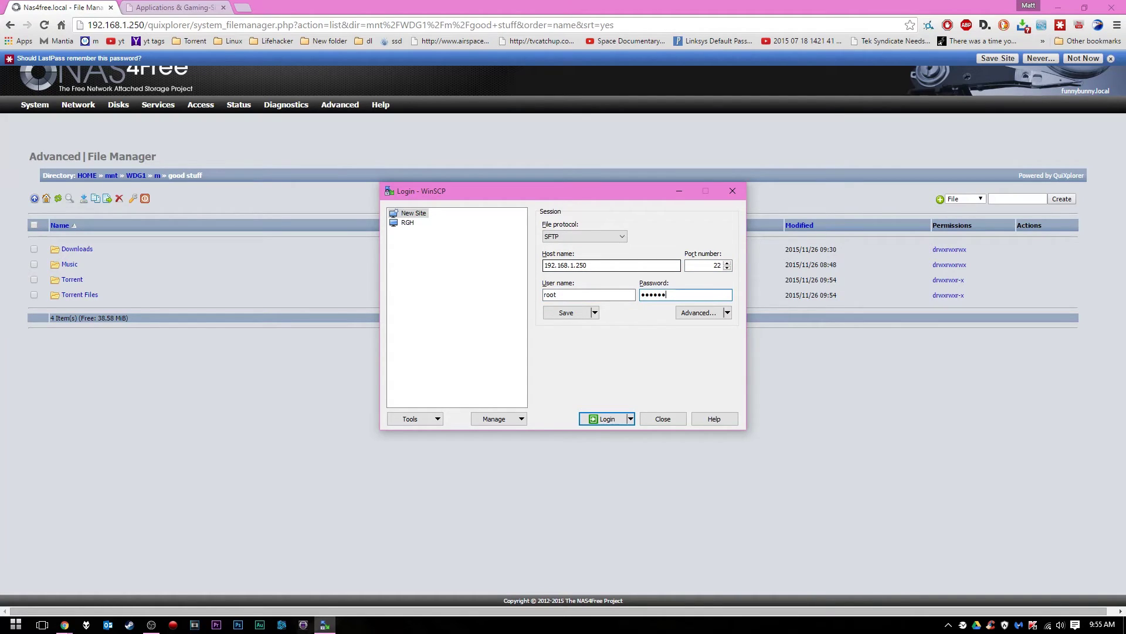
key(Return)
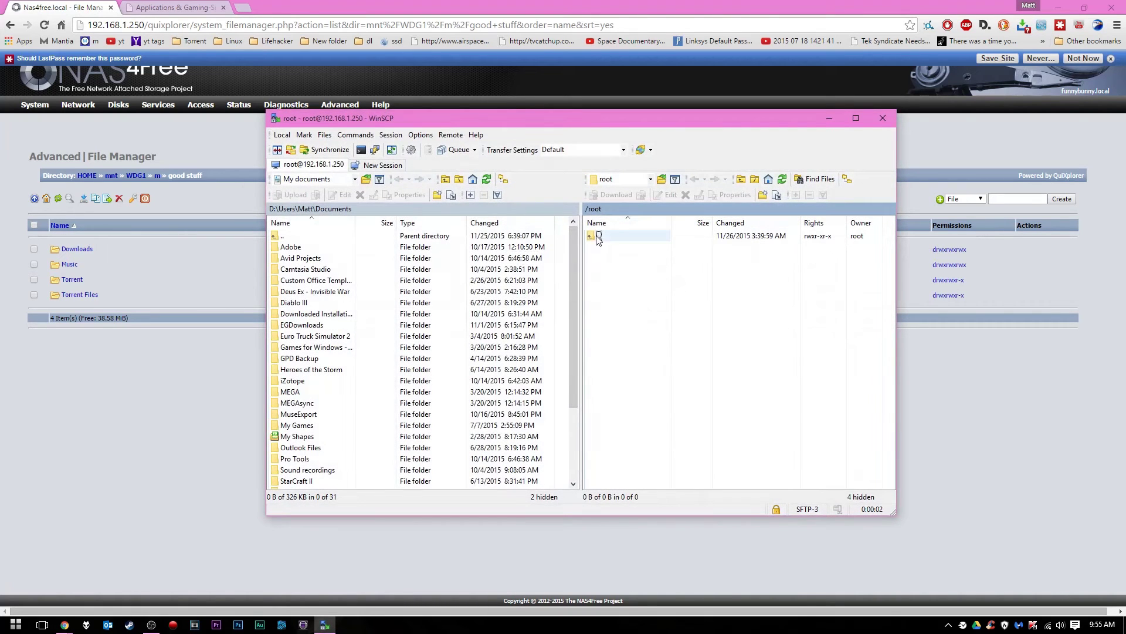
Navigate the remote panel from / through mnt, WDG1 and m into 'good stuff'
double_click(597, 236)
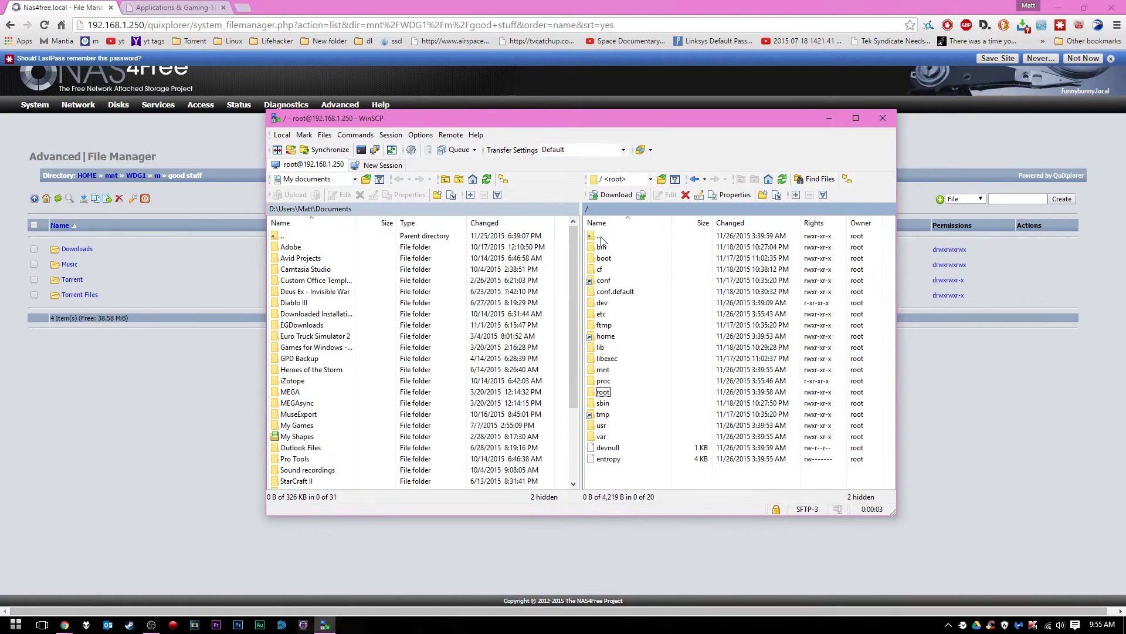
double_click(603, 371)
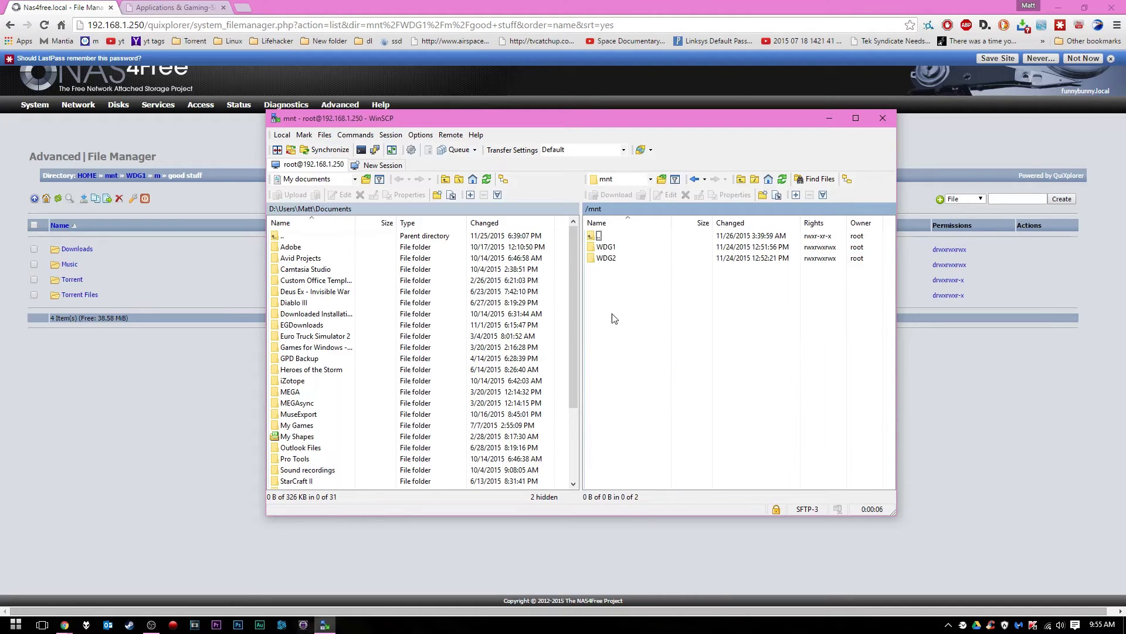
double_click(605, 248)
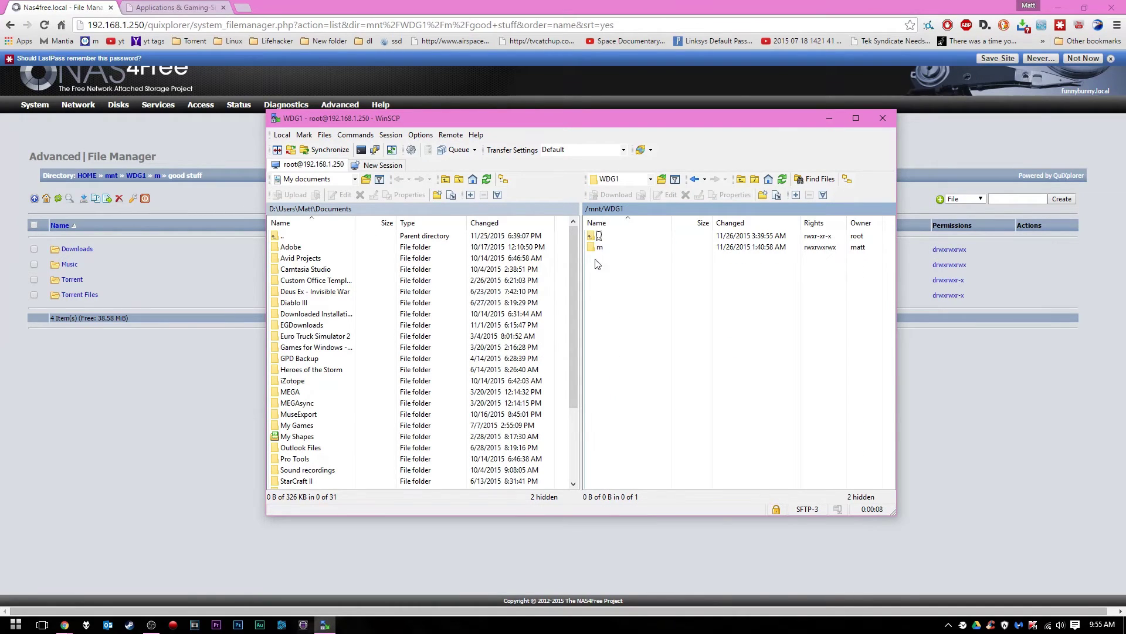
double_click(607, 249)
double_click(627, 249)
Grant everyone write permission on the Torrent and Torrent Files folders
right_click(604, 269)
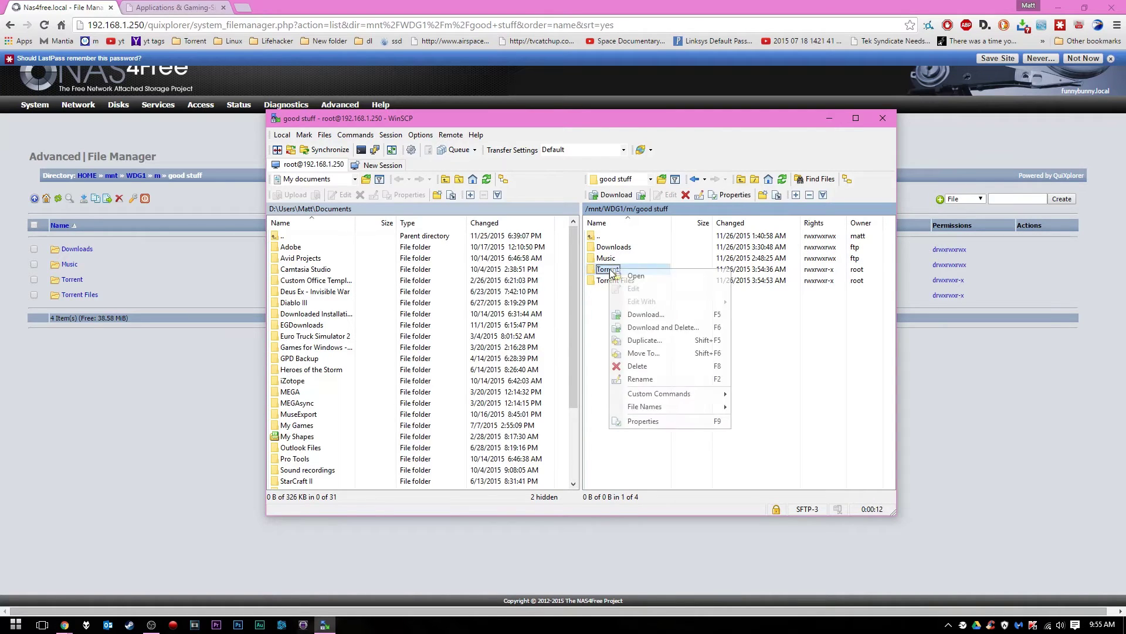
click(642, 422)
click(590, 364)
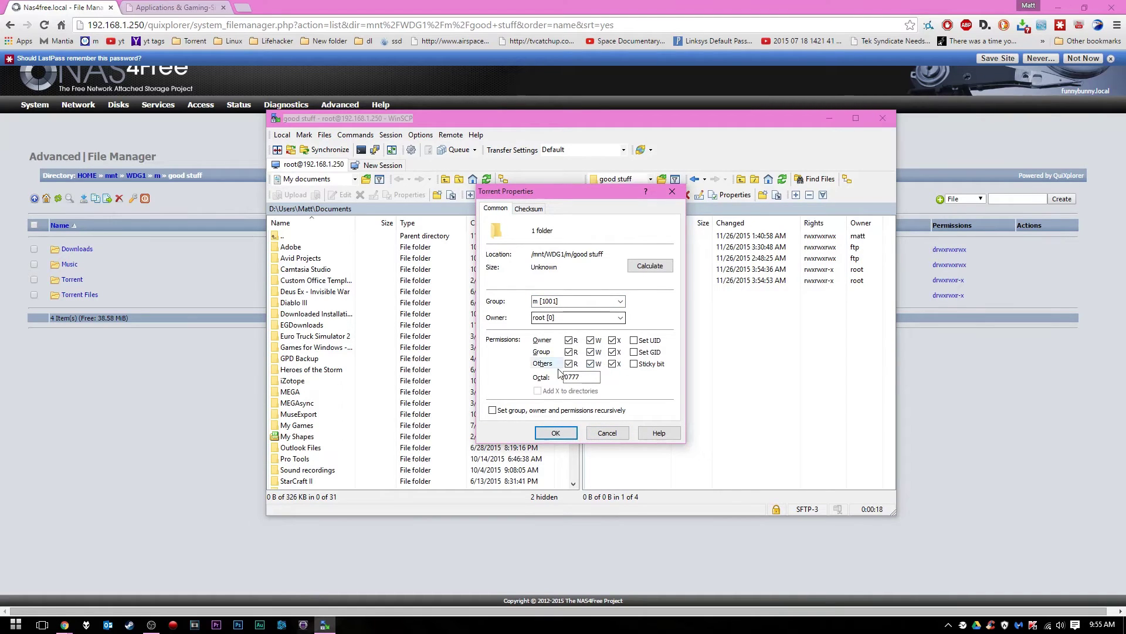
click(556, 431)
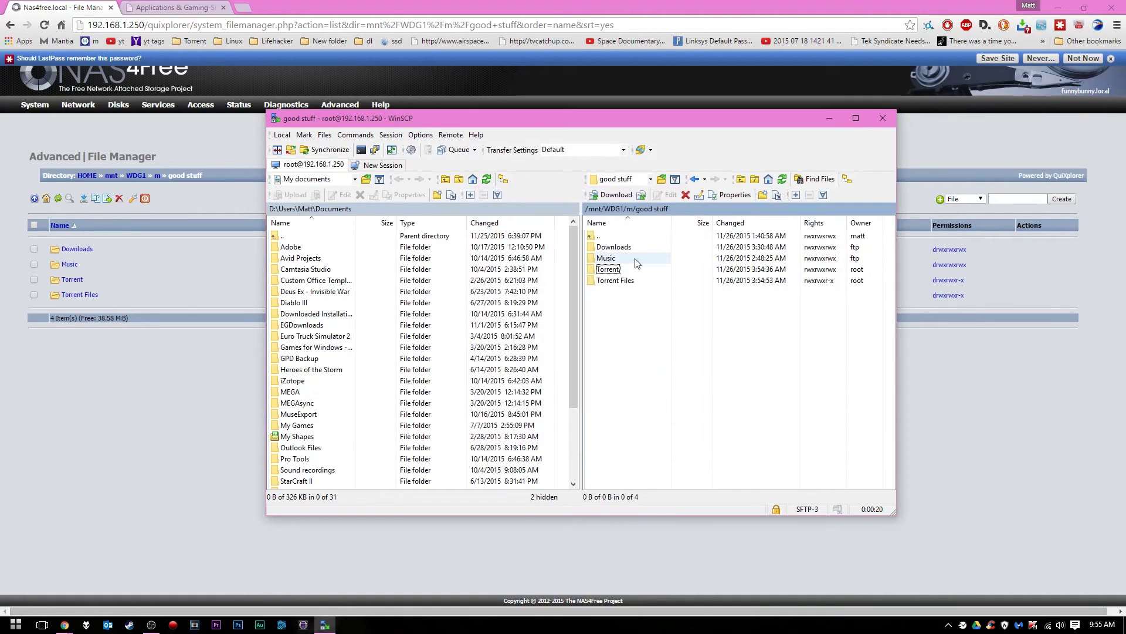
right_click(605, 283)
click(625, 435)
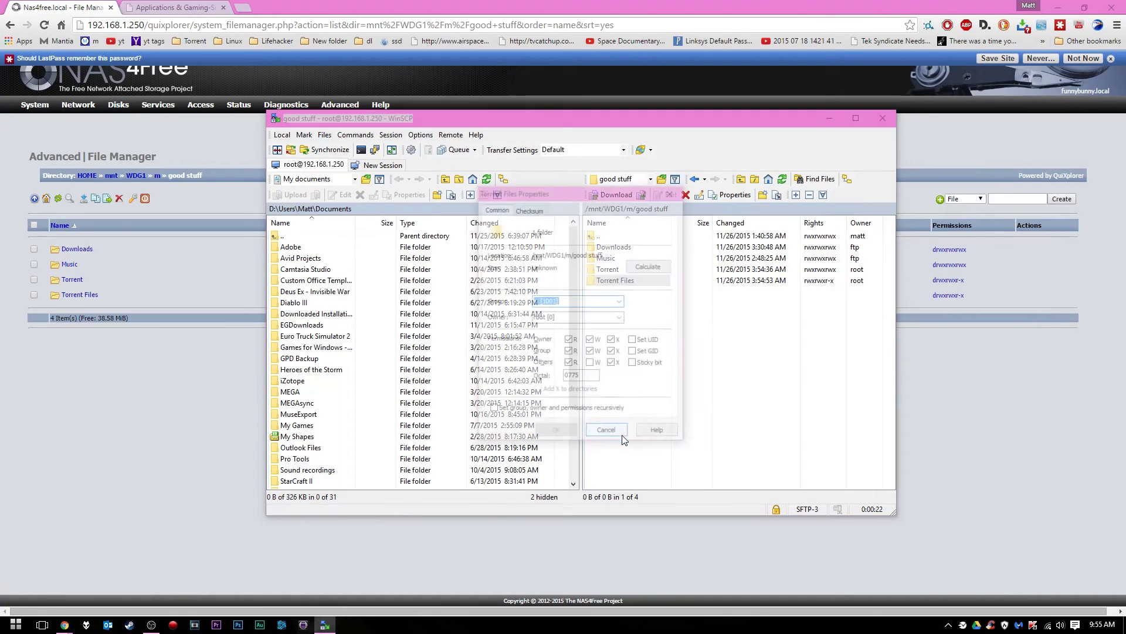
click(590, 364)
click(548, 436)
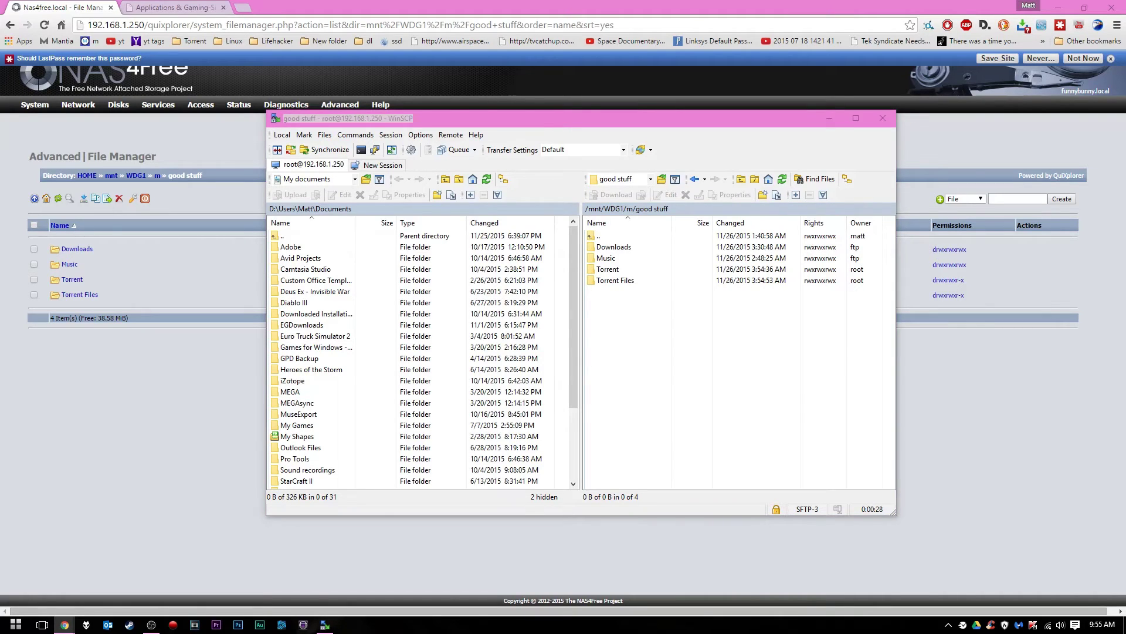
click(614, 281)
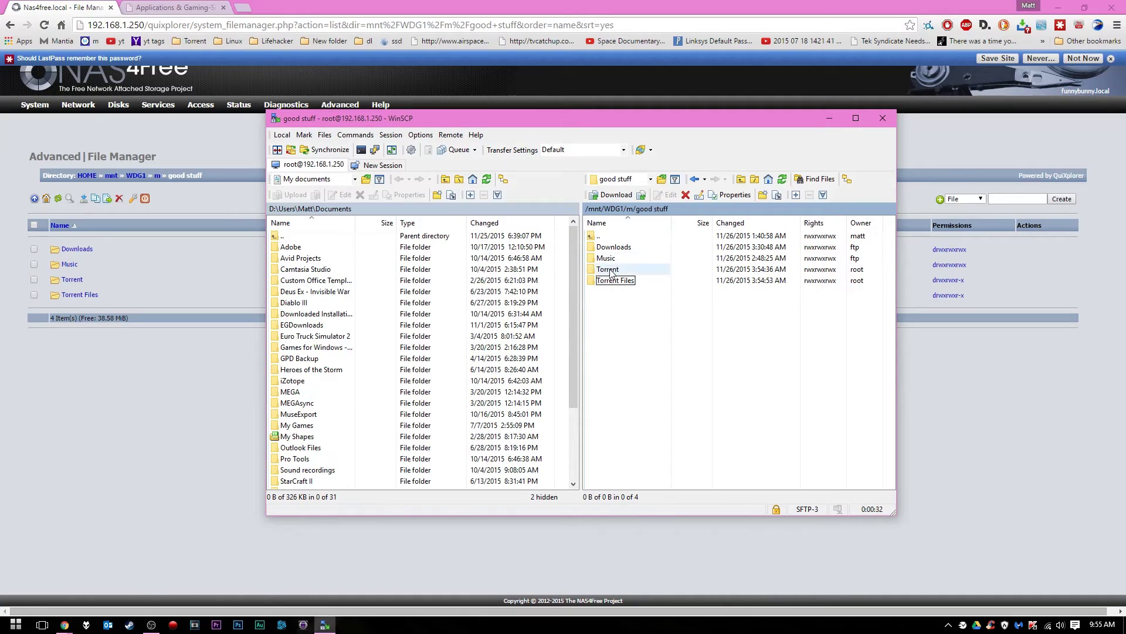
Recheck the Torrent folder's permissions, then close WinSCP
right_click(610, 272)
click(682, 427)
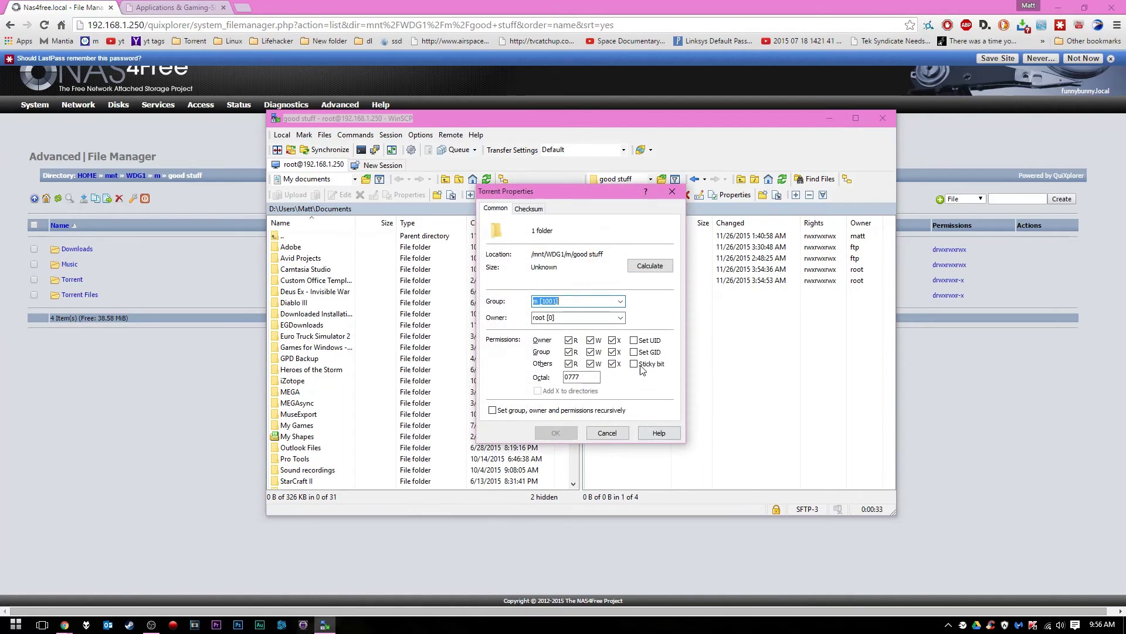
click(673, 190)
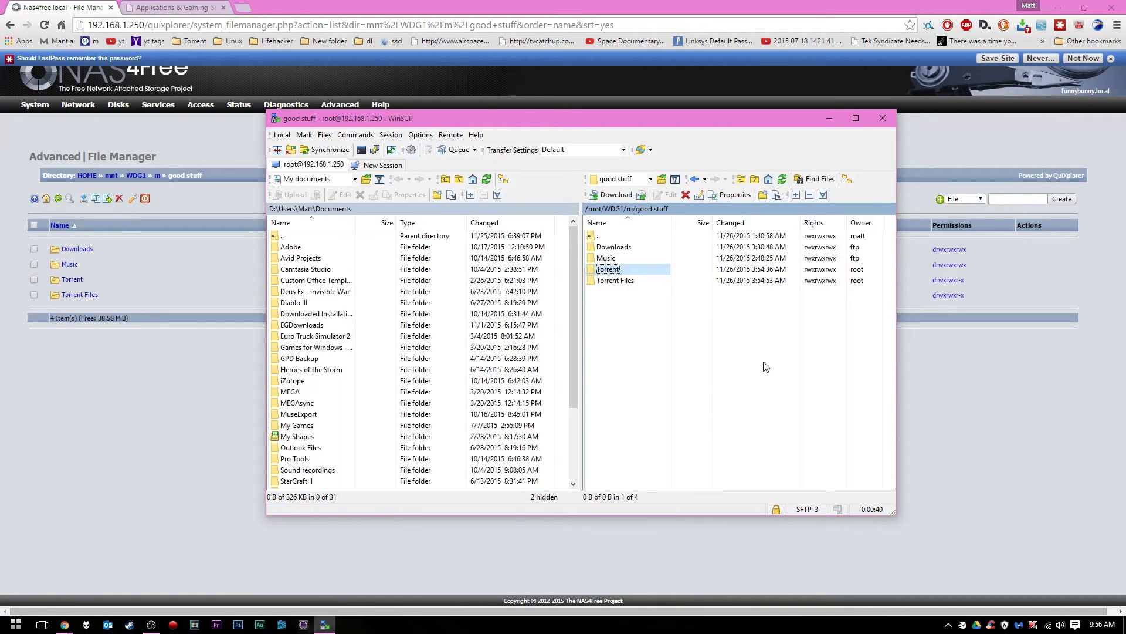
click(882, 119)
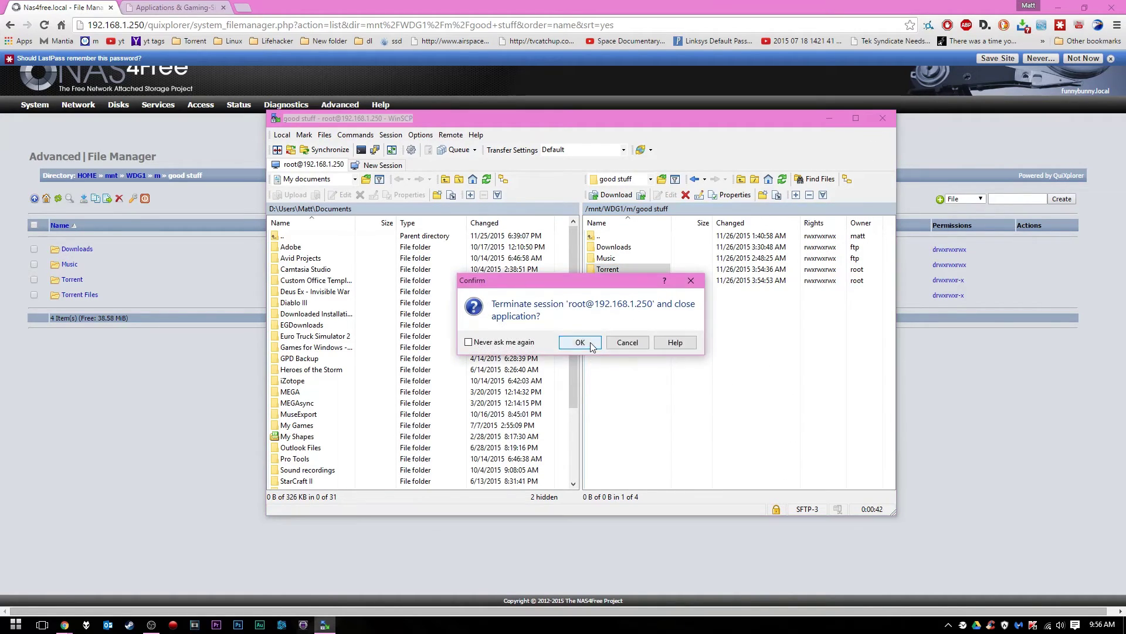
Confirm terminating the root session so WinSCP closes, then start browsing this PC's drives
click(580, 343)
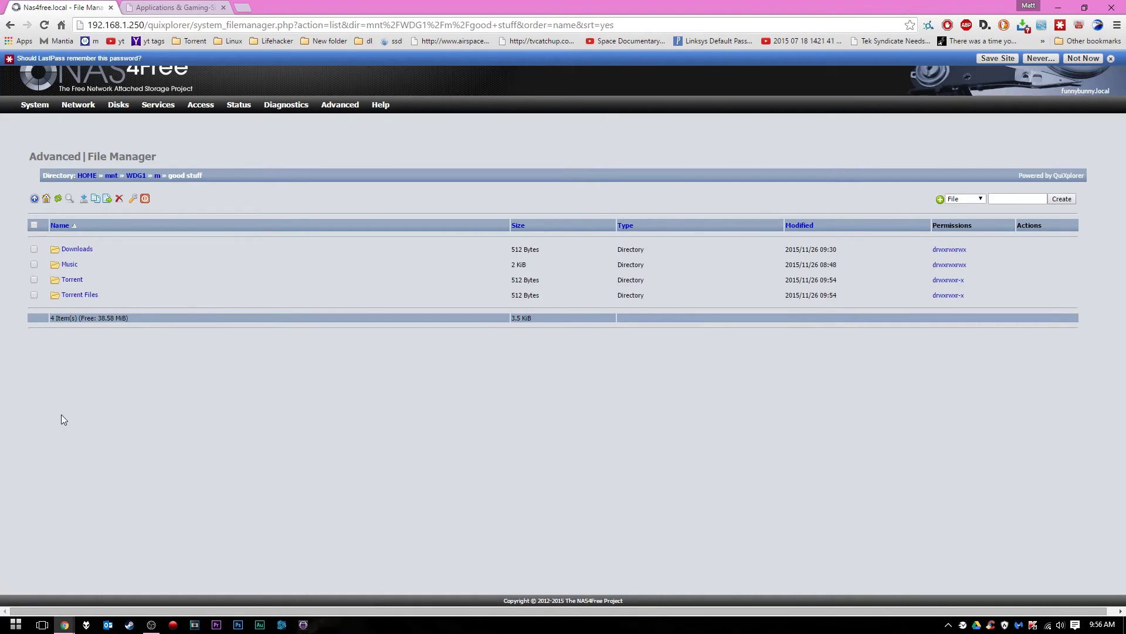
click(16, 624)
click(209, 458)
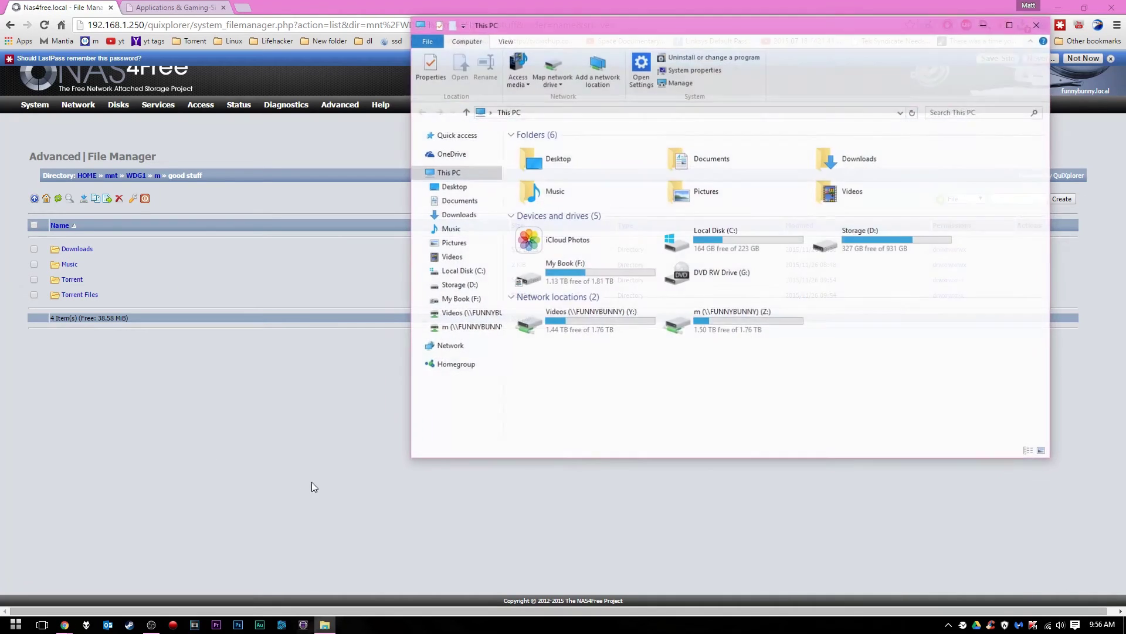
double_click(708, 319)
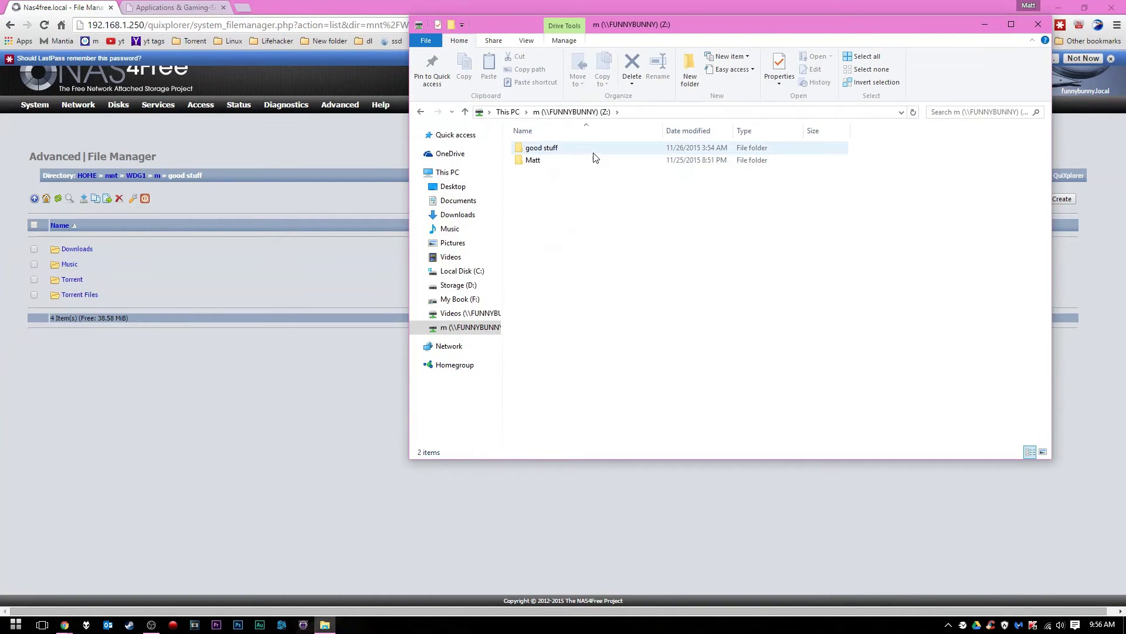
double_click(593, 151)
double_click(579, 173)
click(640, 112)
double_click(586, 186)
click(638, 112)
click(1035, 26)
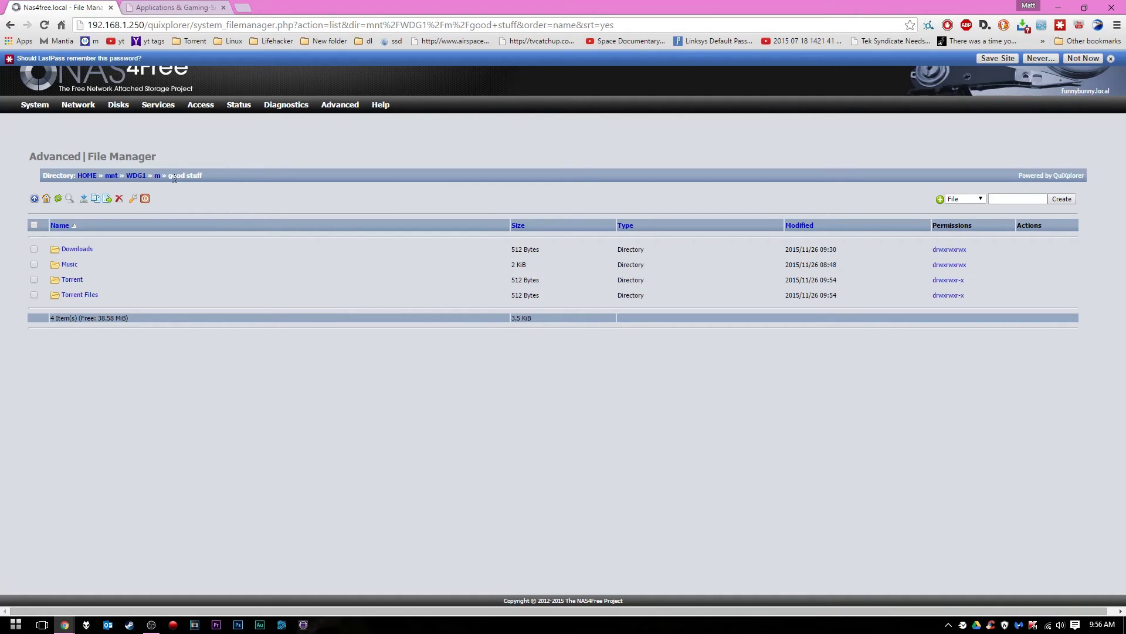
mouse_move(154, 111)
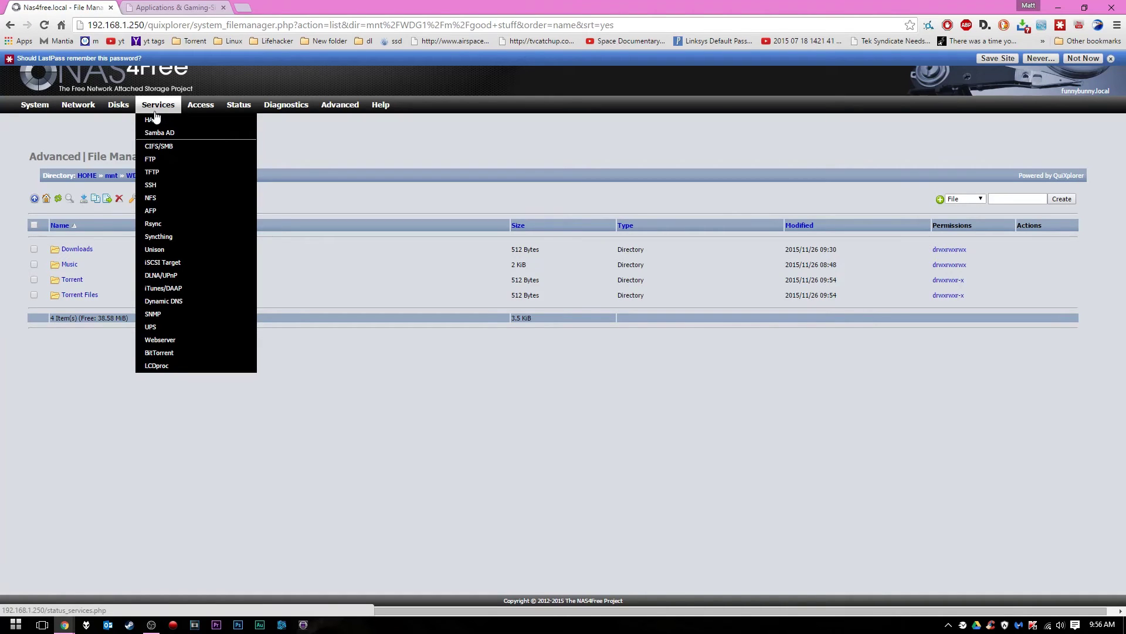
click(173, 354)
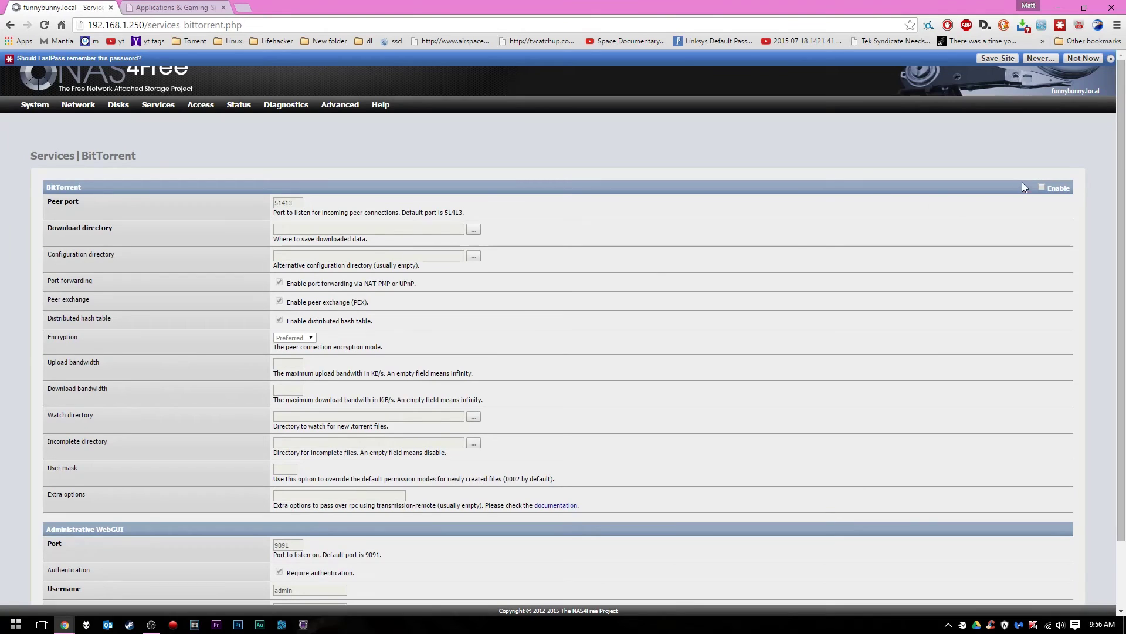
click(1042, 188)
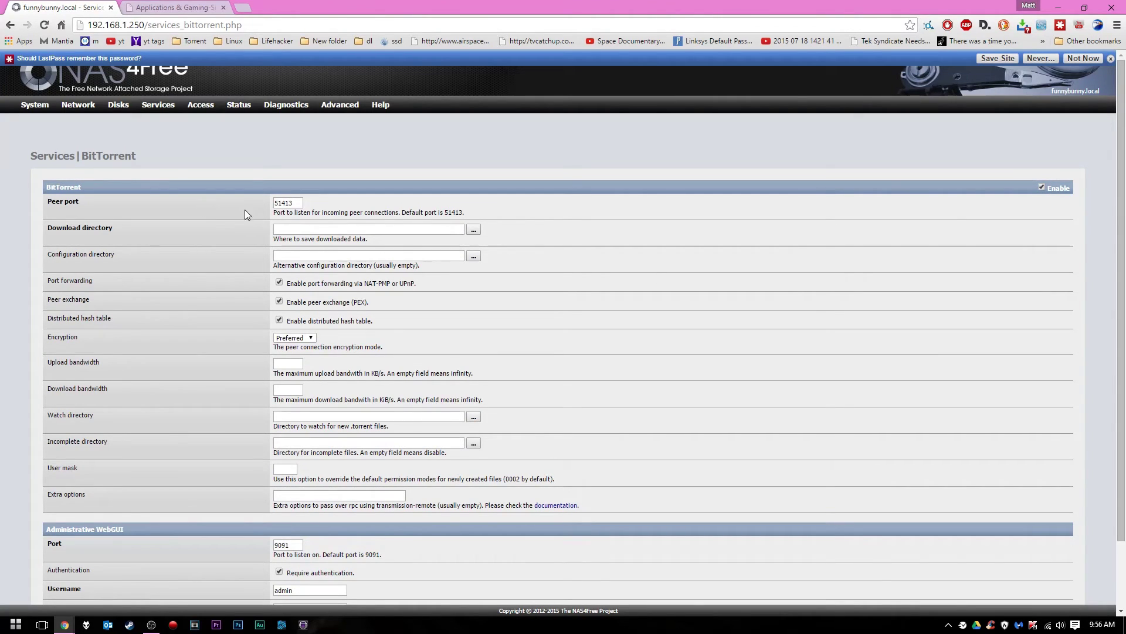
click(303, 202)
click(175, 7)
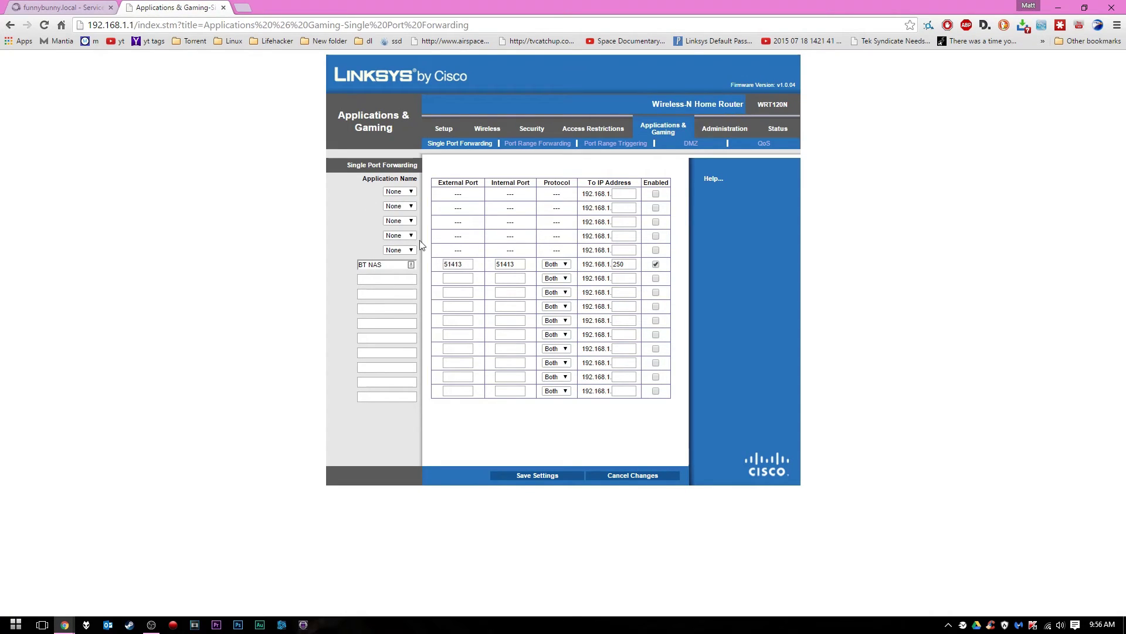
Compare the router's forwarded port 51413 with the BitTorrent peer port
click(33, 5)
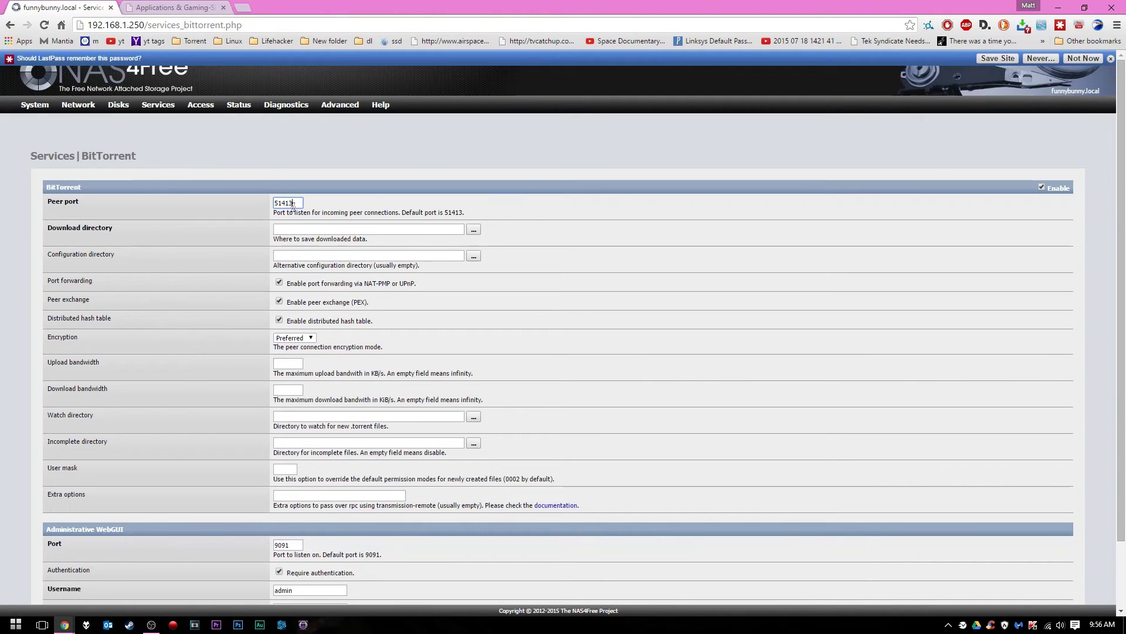
click(170, 7)
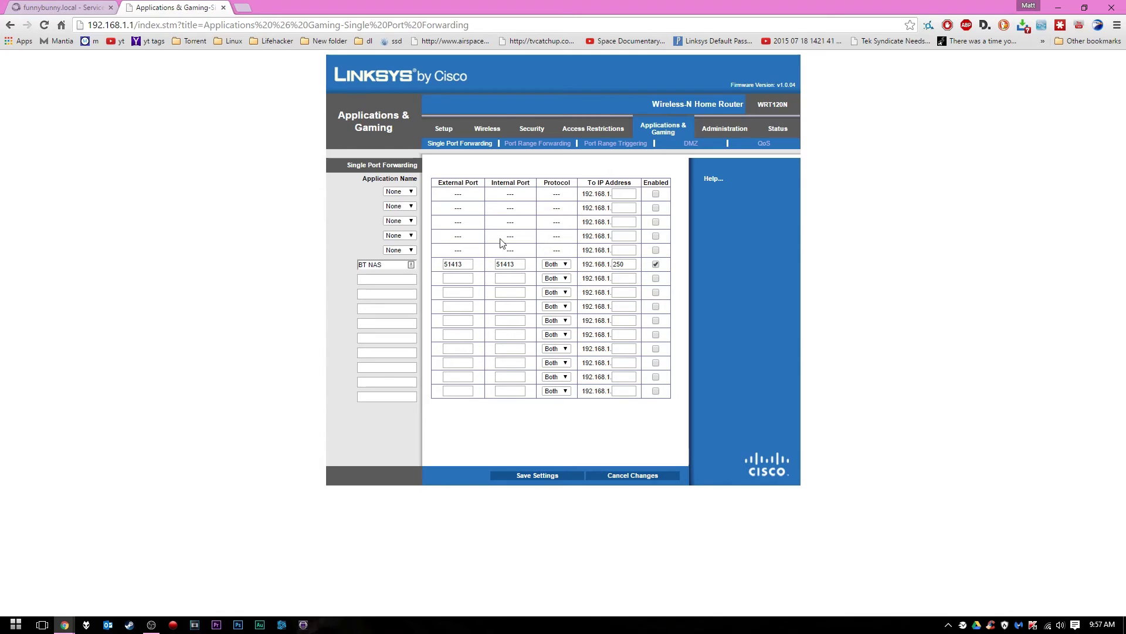
click(58, 4)
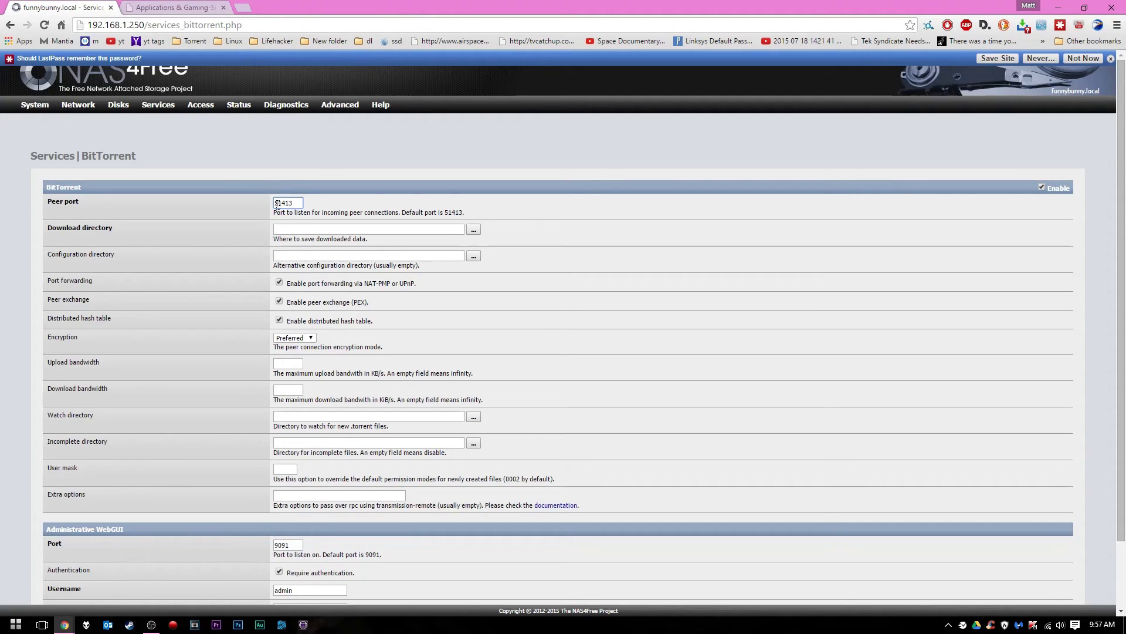
click(153, 7)
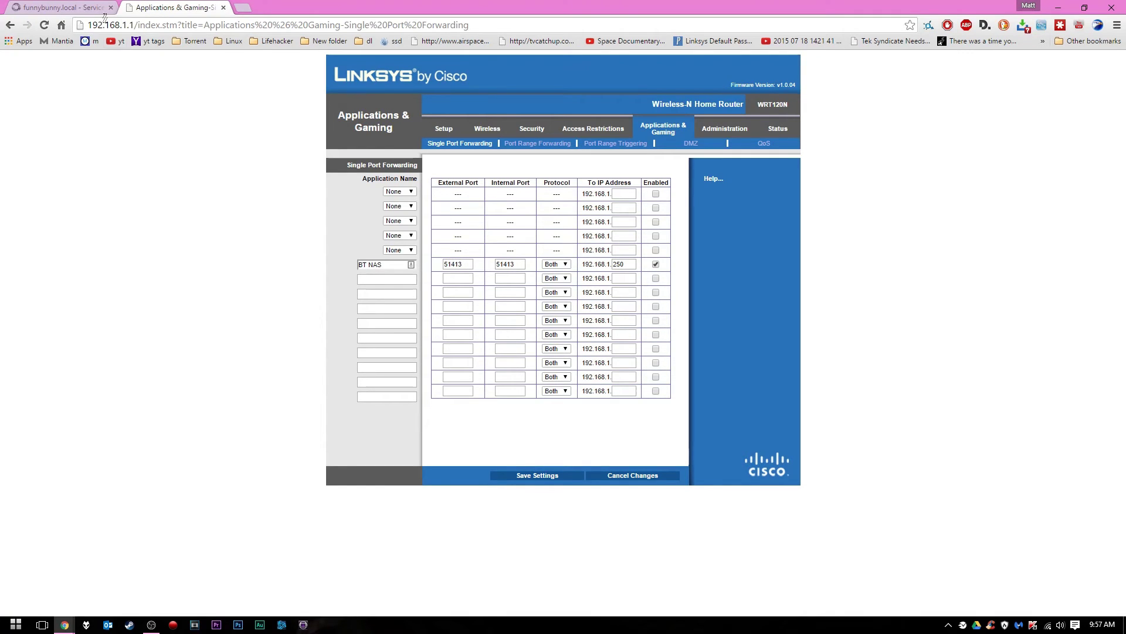
click(94, 8)
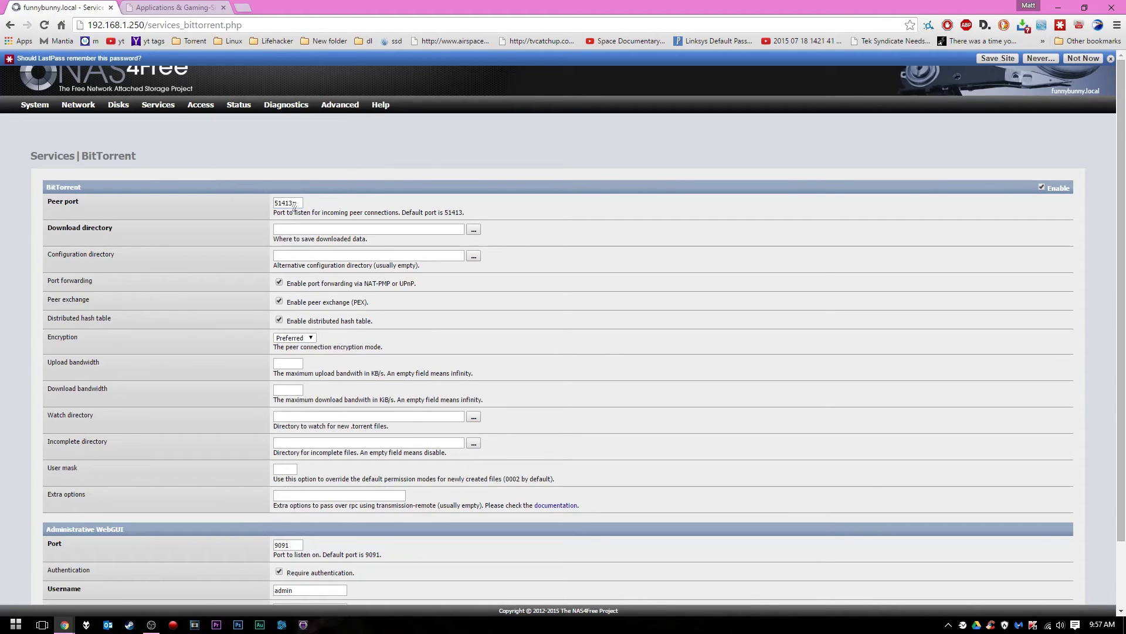
Browse the download directory chooser through WDG1, m and good stuff to the Torrent folder
click(287, 229)
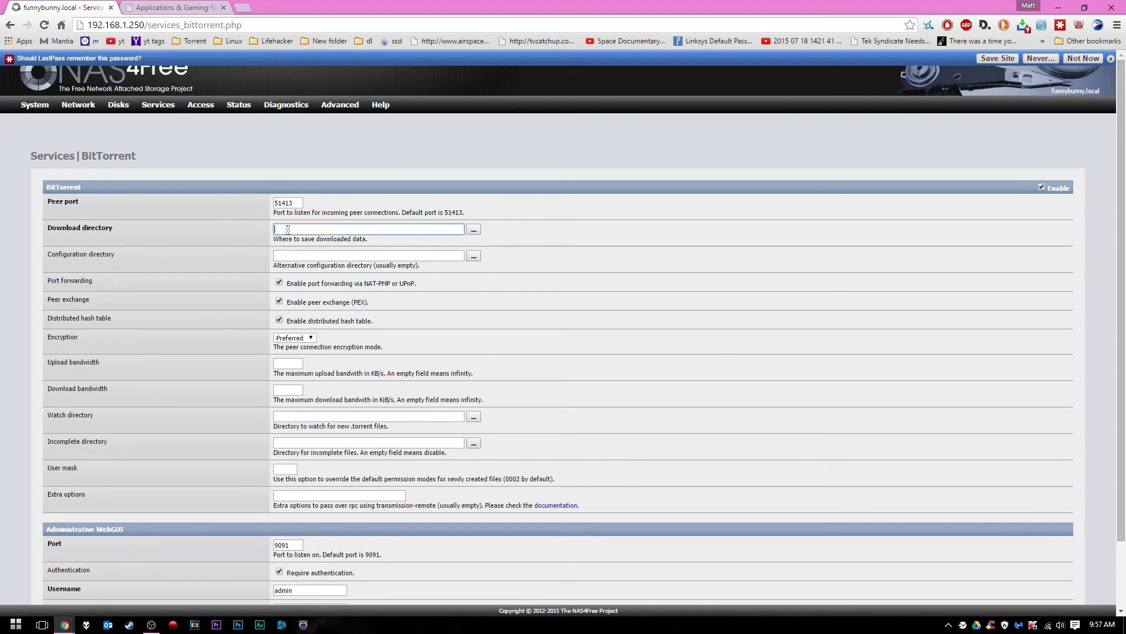
click(476, 229)
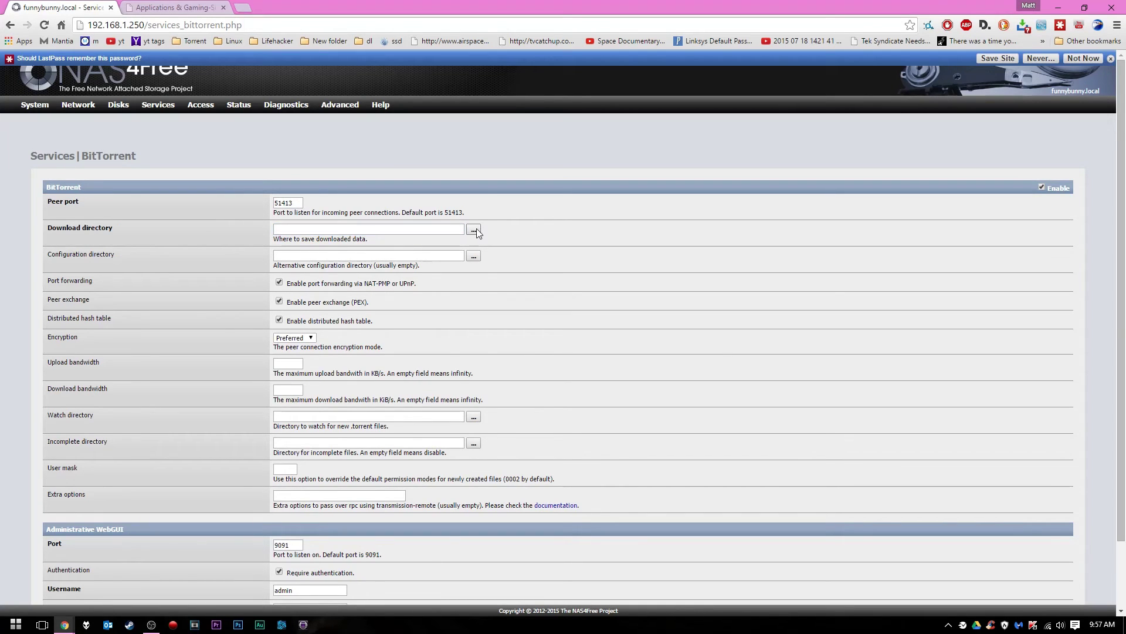
click(41, 91)
click(32, 92)
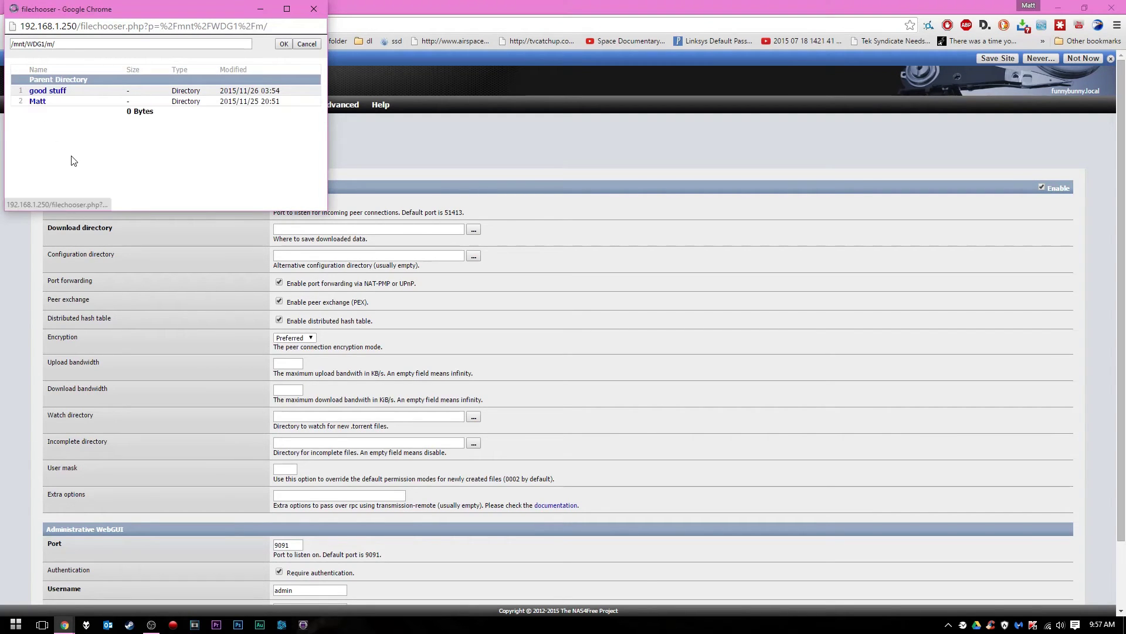
click(46, 91)
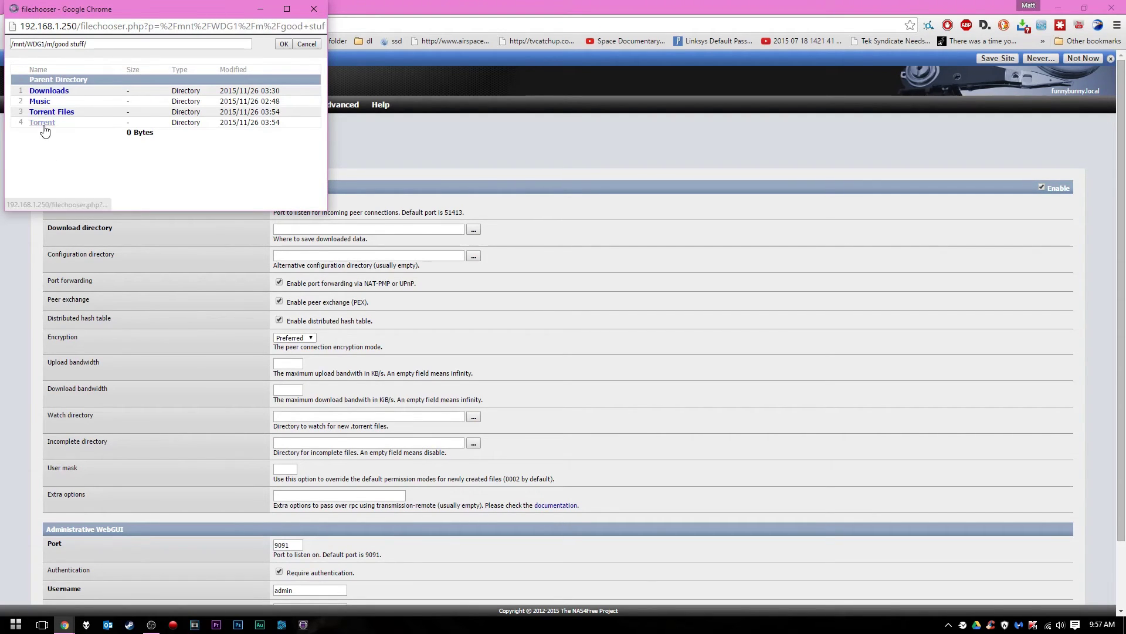
click(44, 126)
Accept /mnt/WDG1/m/good stuff/Torrent as the download directory and keep encryption at Preferred
click(292, 44)
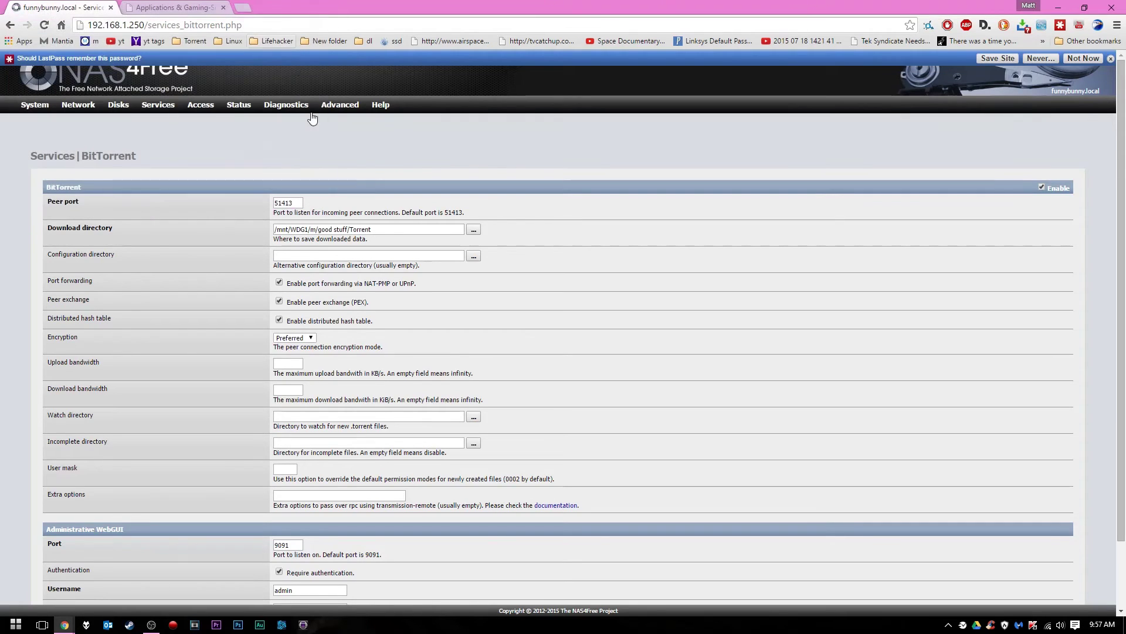
click(210, 262)
click(315, 337)
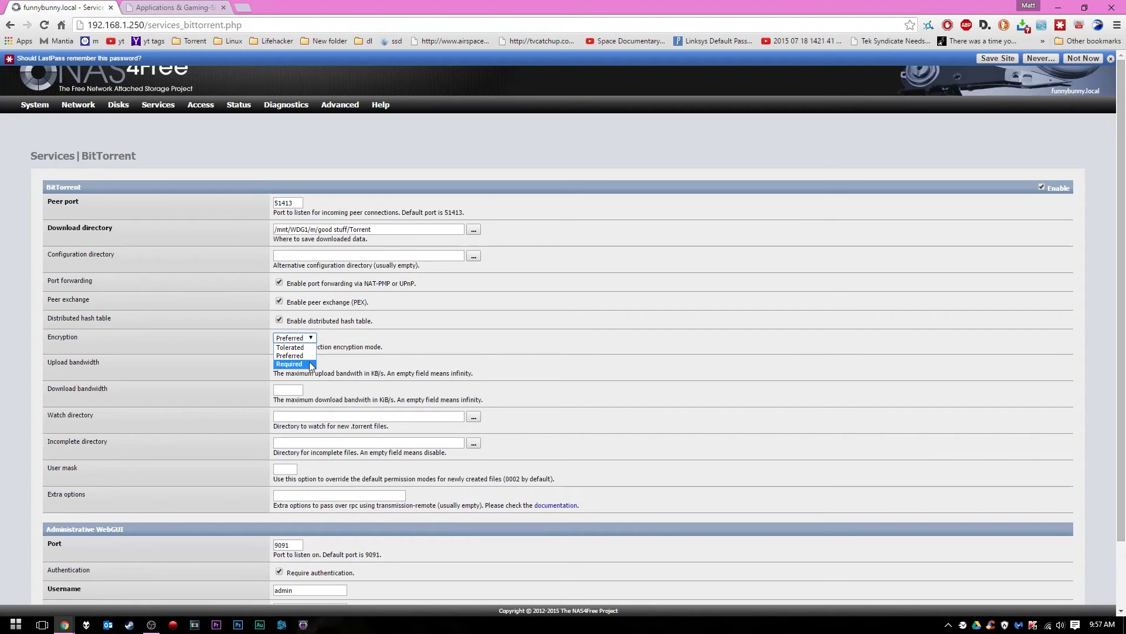
click(215, 328)
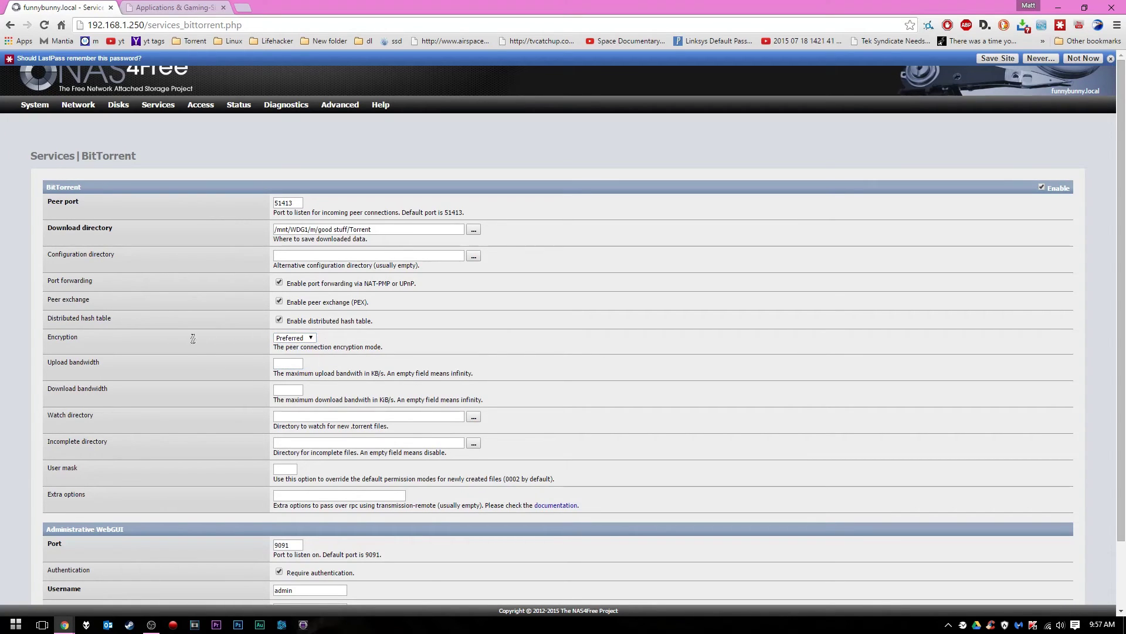
click(300, 339)
click(312, 339)
click(289, 339)
click(289, 340)
Further down the page, reconfirm Preferred encryption and use a right-click menu command
scroll(254, 336, down, 3)
click(293, 262)
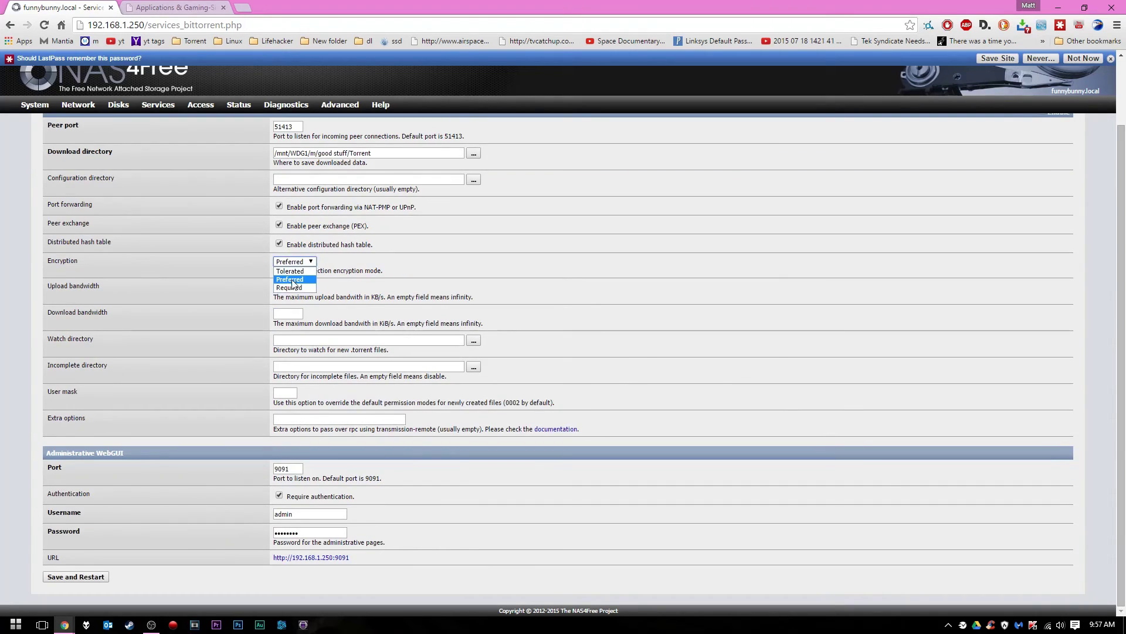
click(232, 262)
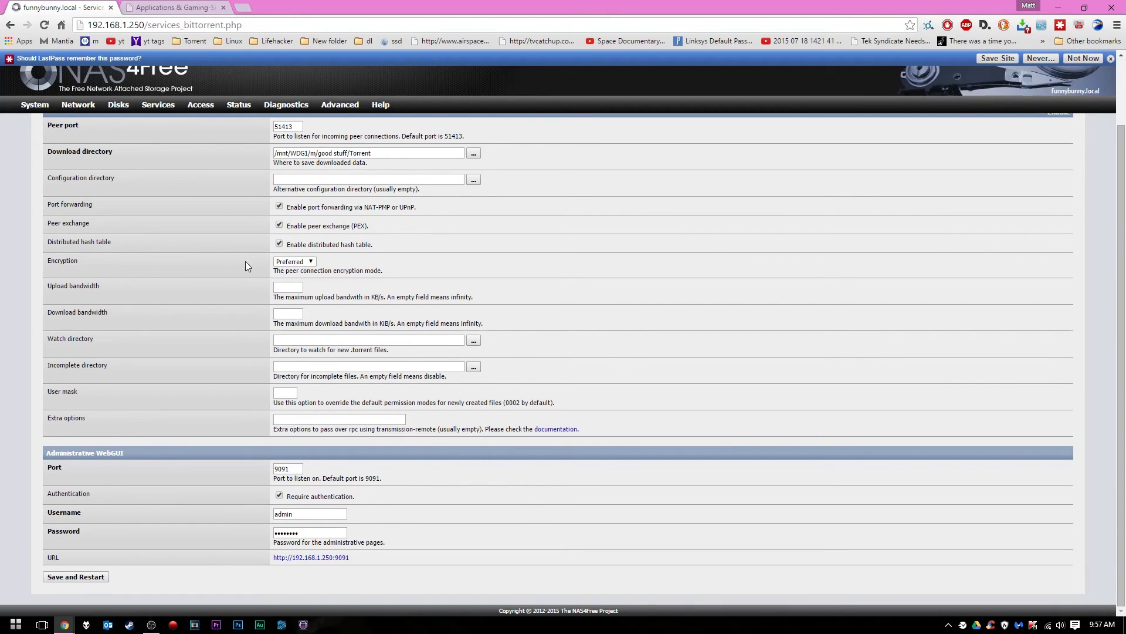
right_click(288, 321)
click(244, 311)
Choose /mnt/WDG1/m/good stuff/Torrent Files as the watch directory via WDG1, m and good stuff
click(472, 339)
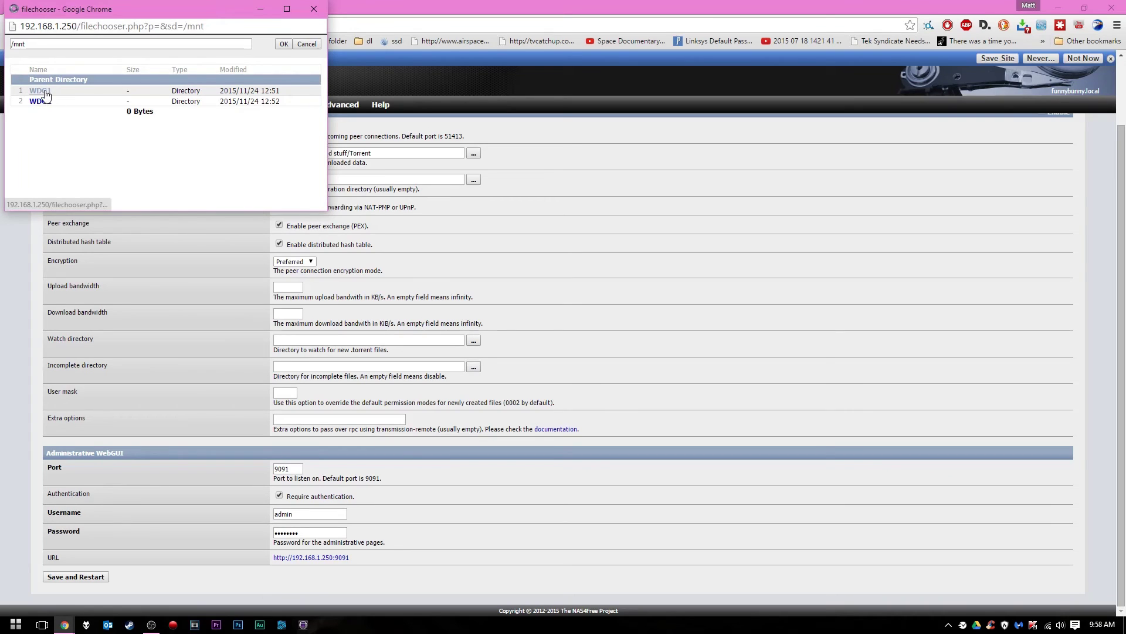
click(46, 92)
click(33, 91)
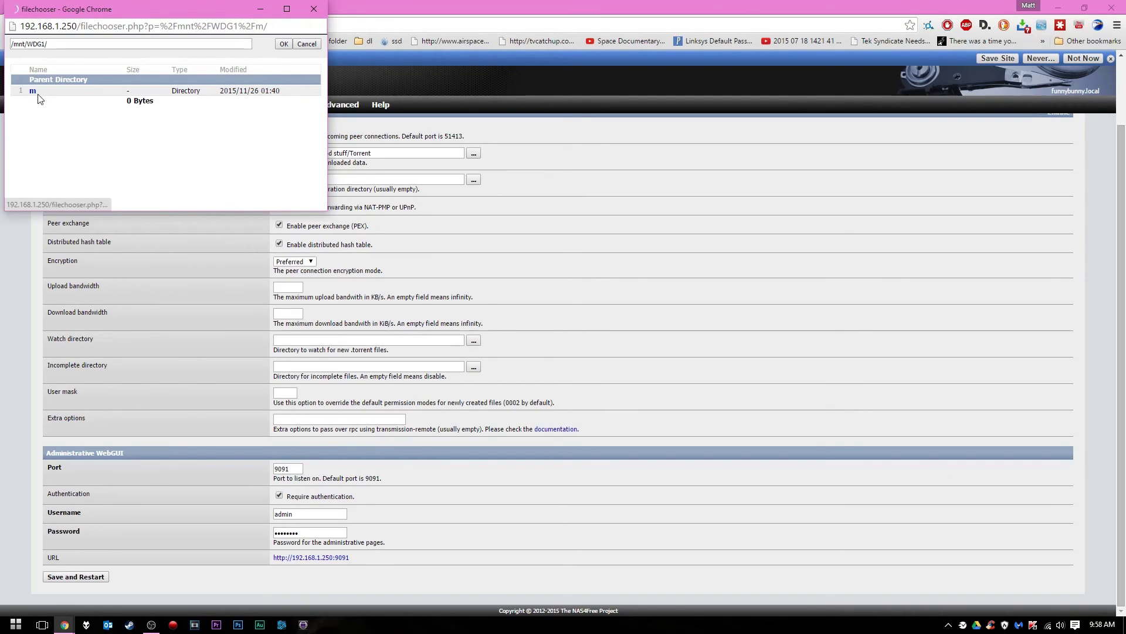
click(46, 92)
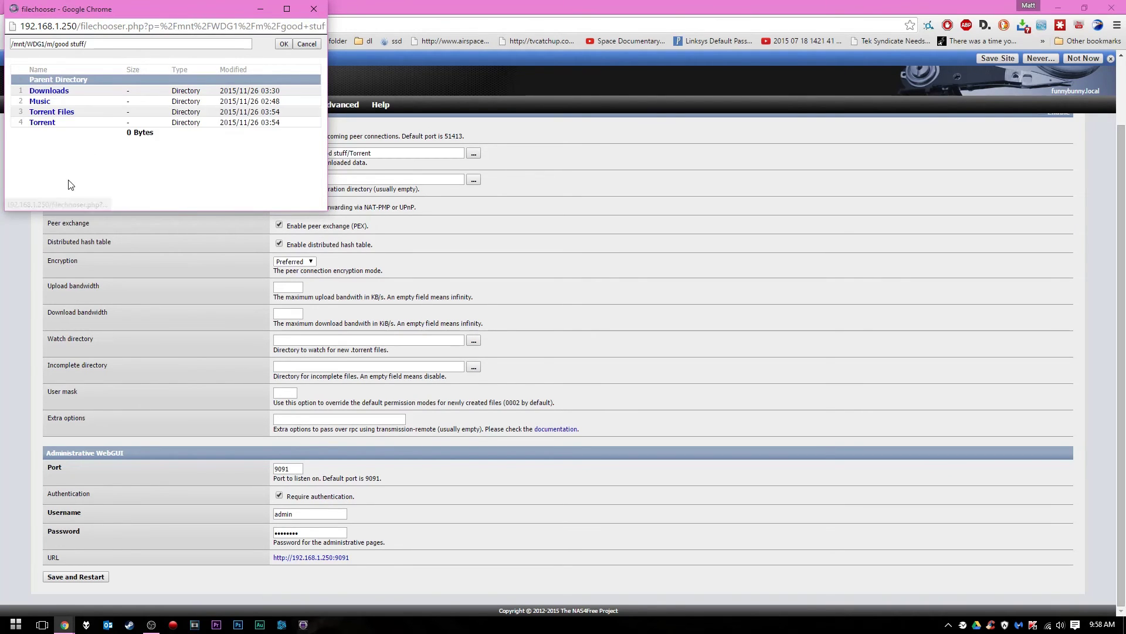
click(50, 113)
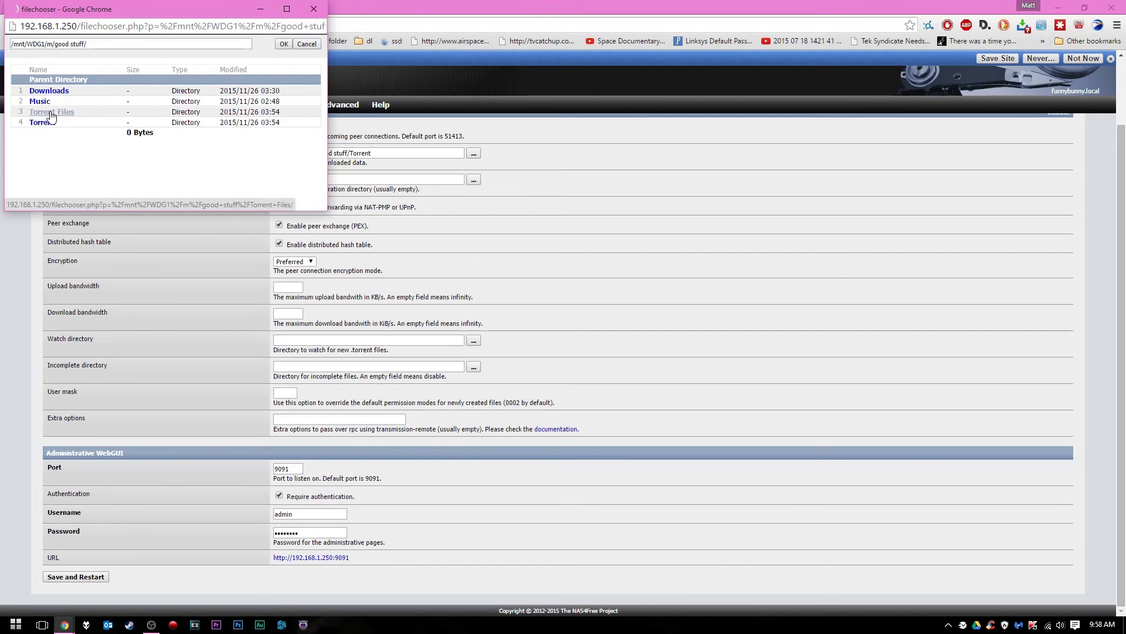
click(278, 44)
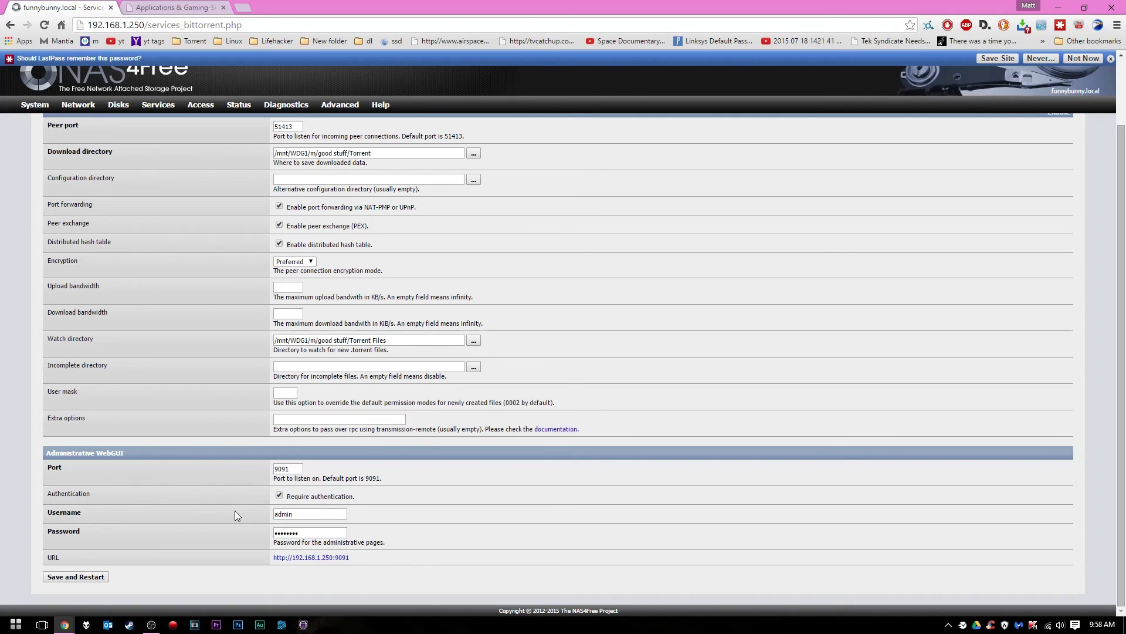
Change the web admin username to 'm', enter a new password, and save and restart
click(309, 514)
click(311, 515)
double_click(304, 515)
key(Tab)
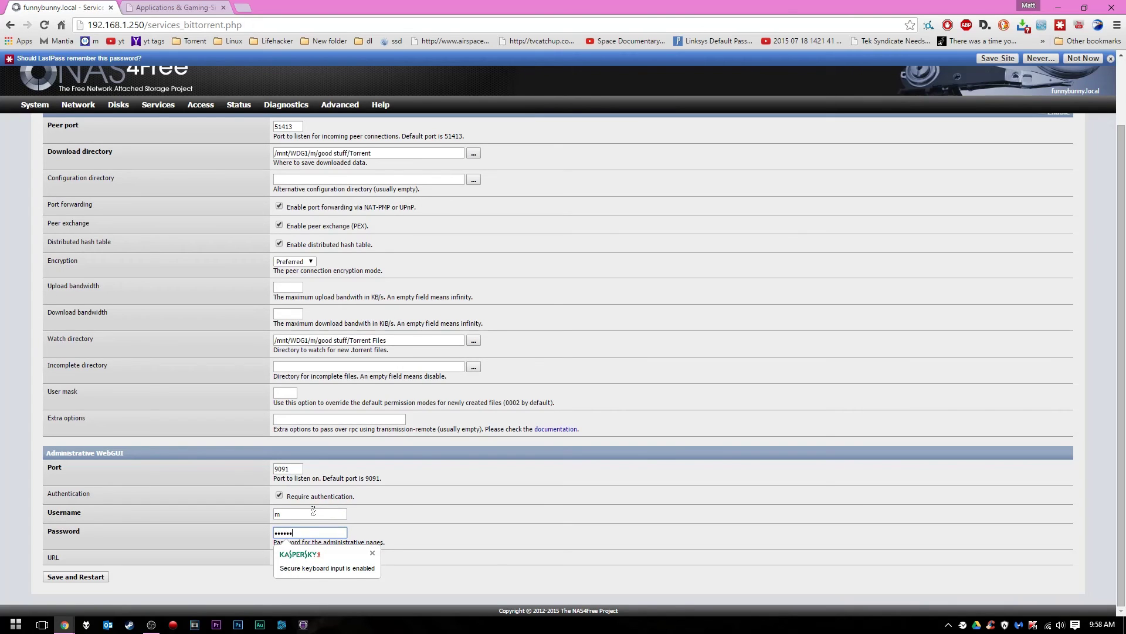
click(242, 542)
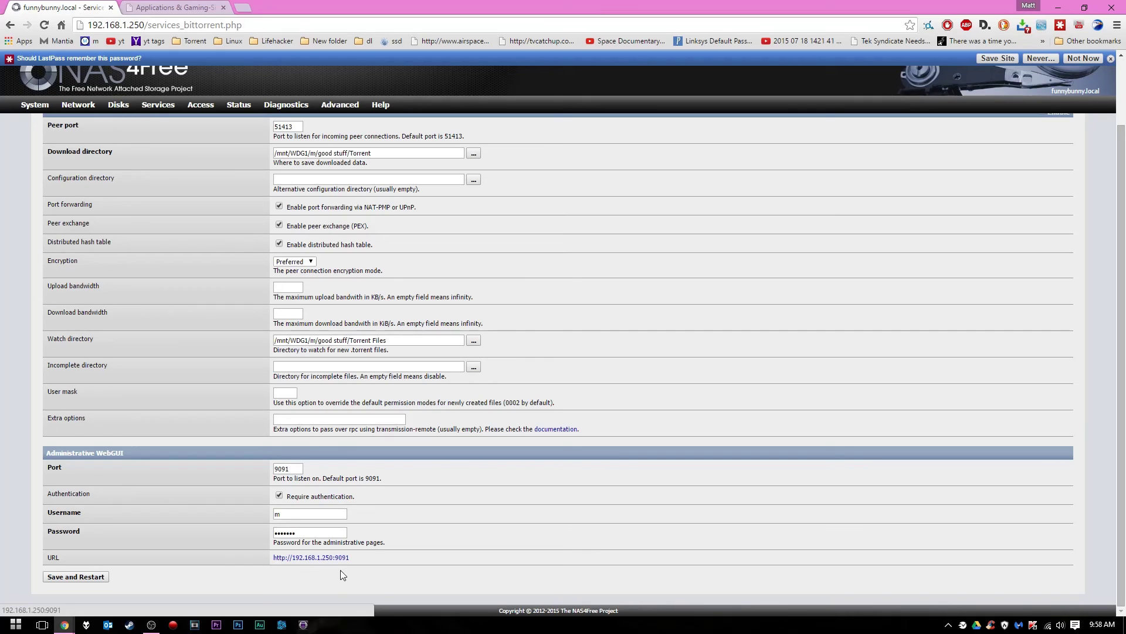
click(293, 468)
click(82, 577)
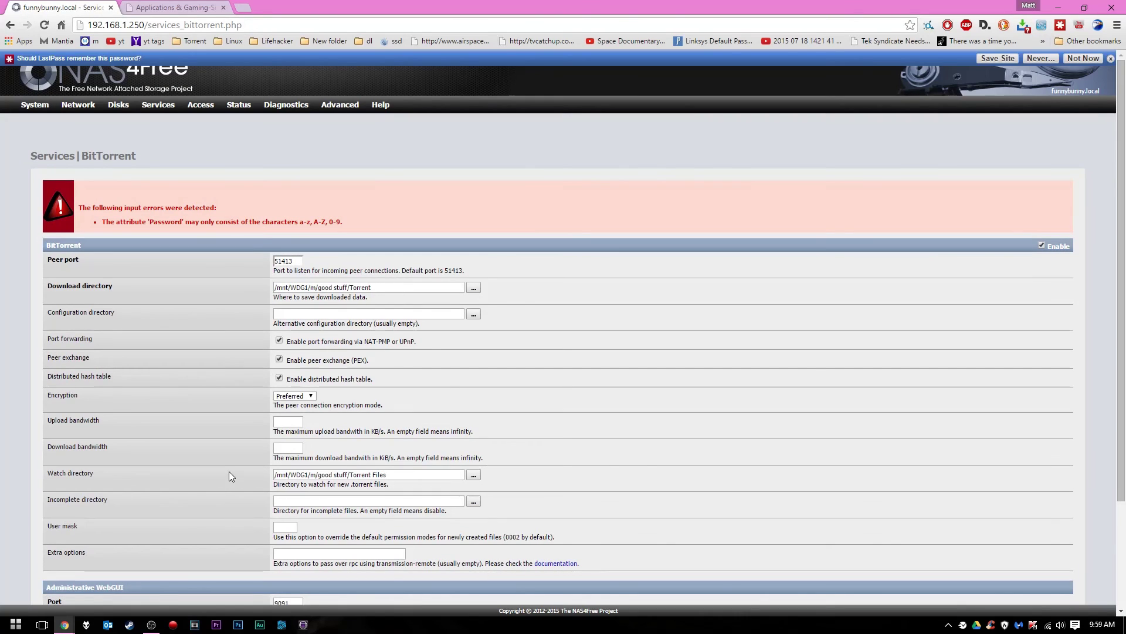
Retype the web admin password and save and restart the BitTorrent service again
scroll(260, 243, down, 3)
drag(323, 535, 214, 515)
text(••••••)
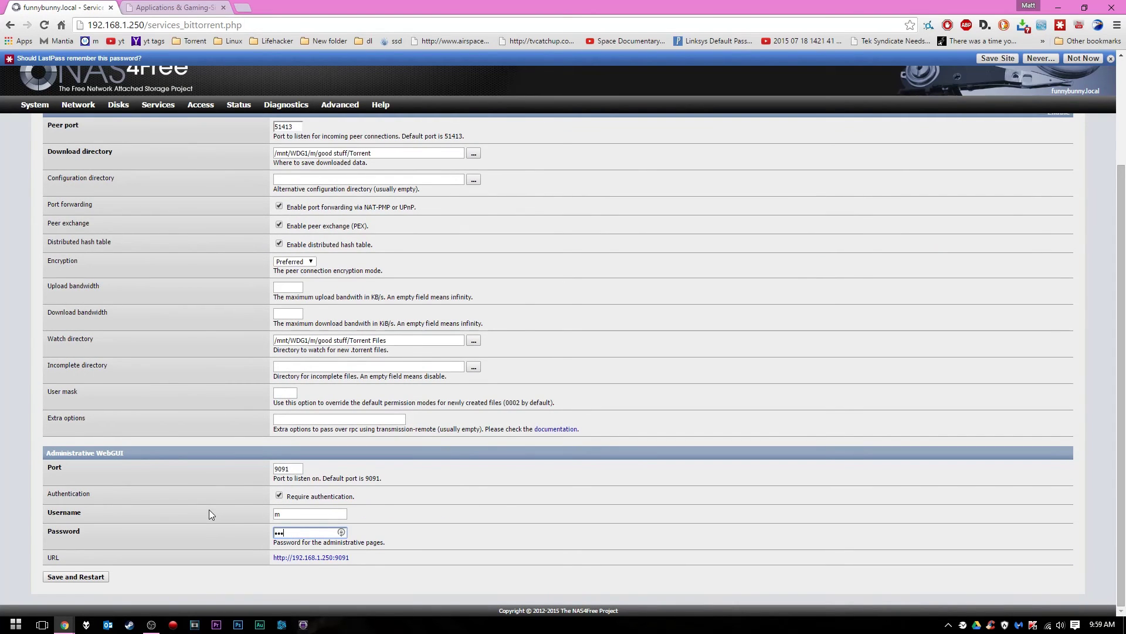
click(82, 579)
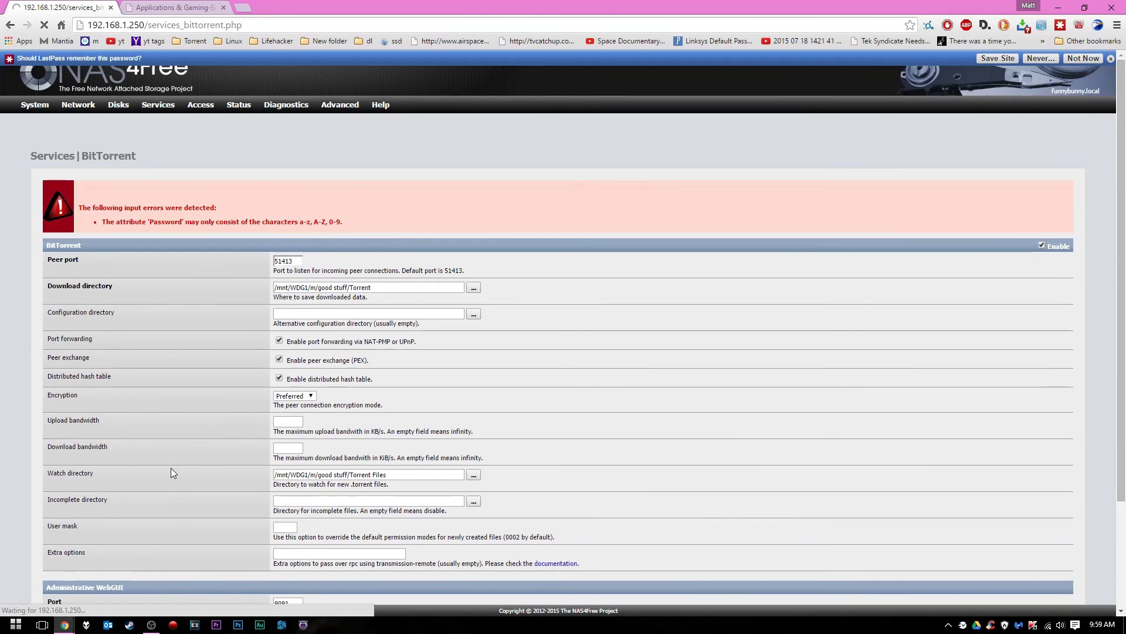
scroll(170, 262, down, 2)
scroll(168, 251, up, 2)
scroll(149, 207, down, 1)
scroll(171, 234, down, 1)
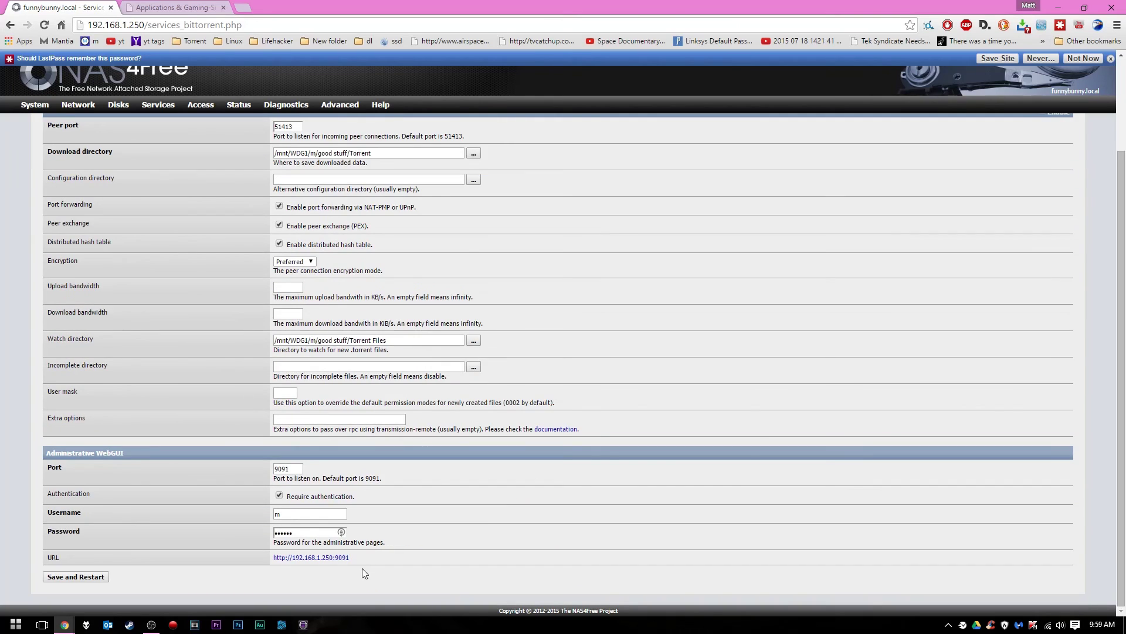
click(306, 559)
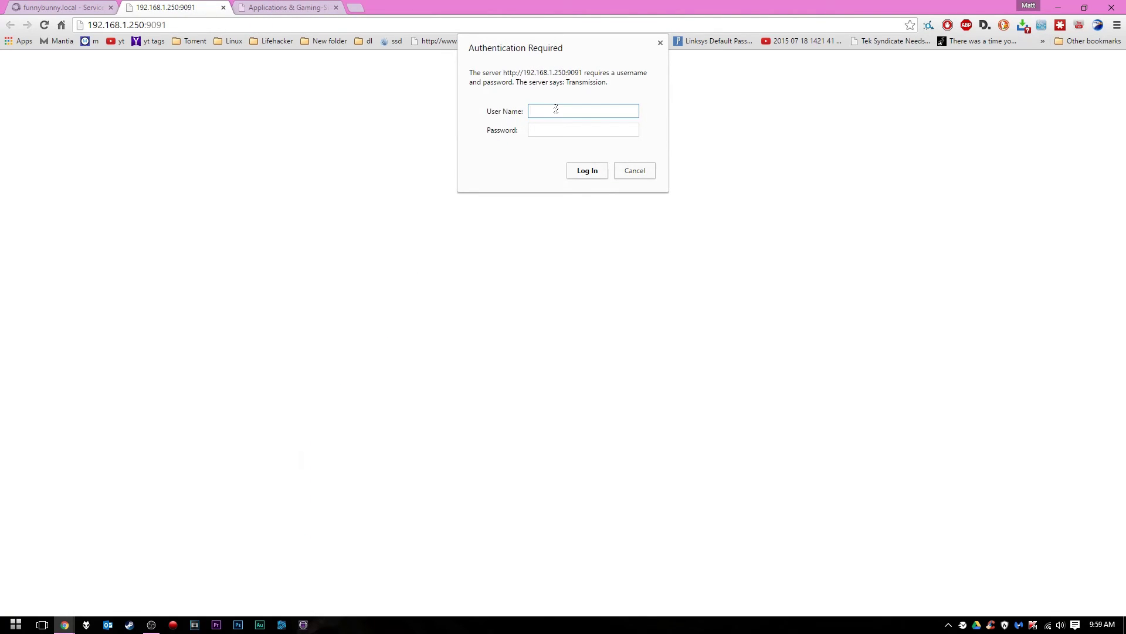
Sign in to Transmission with the web admin username and password, declining Chrome's save-password offer
text(m)
key(Tab)
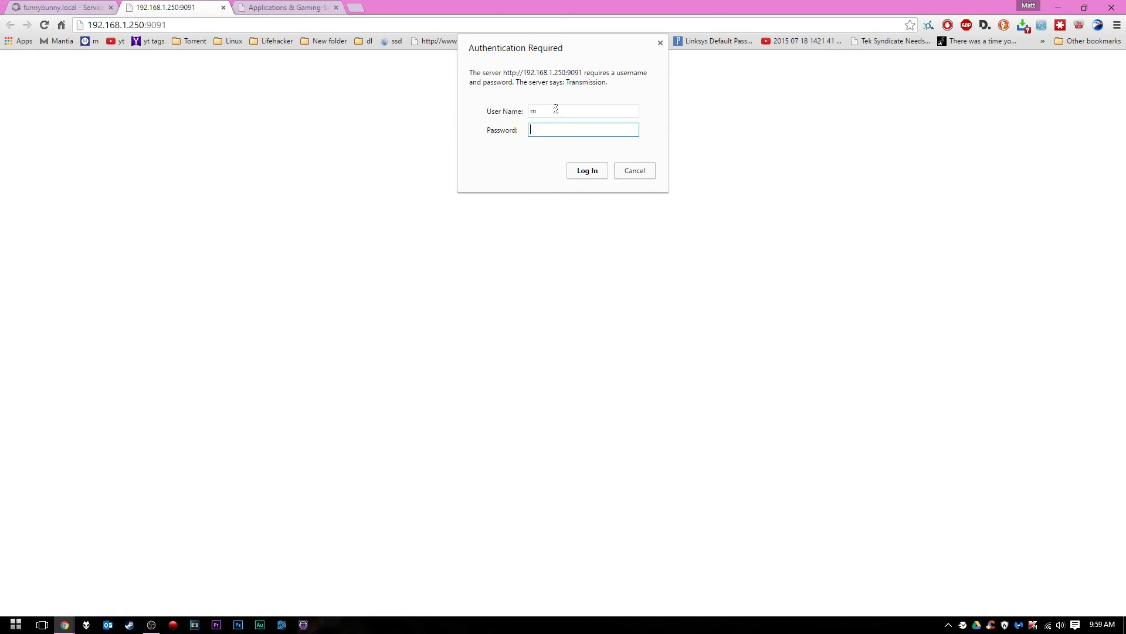
key(Return)
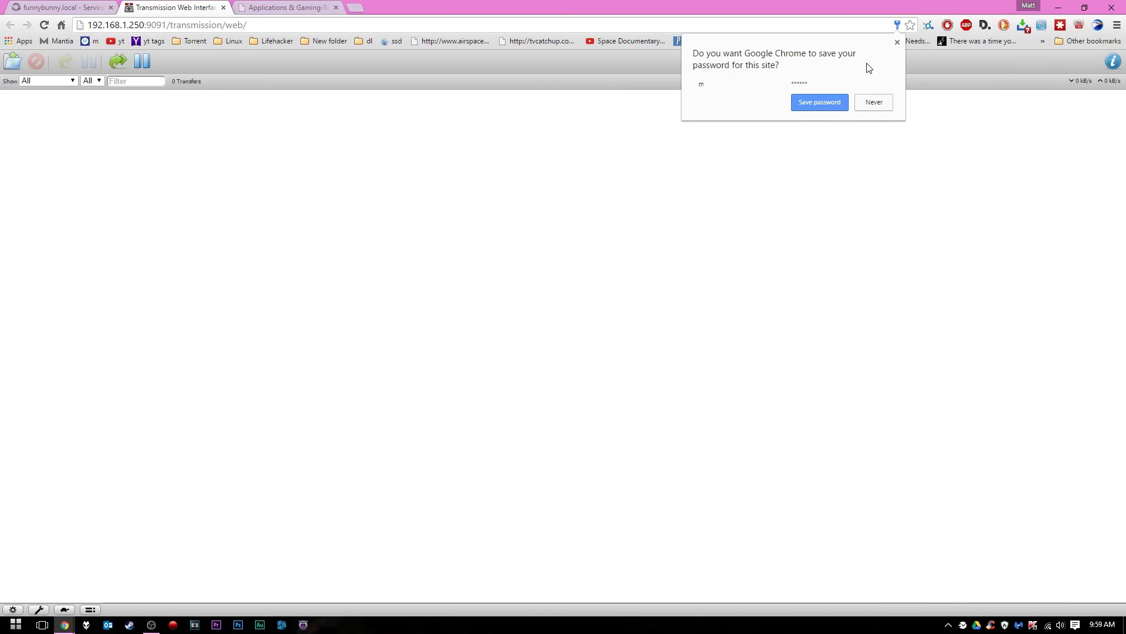
click(898, 42)
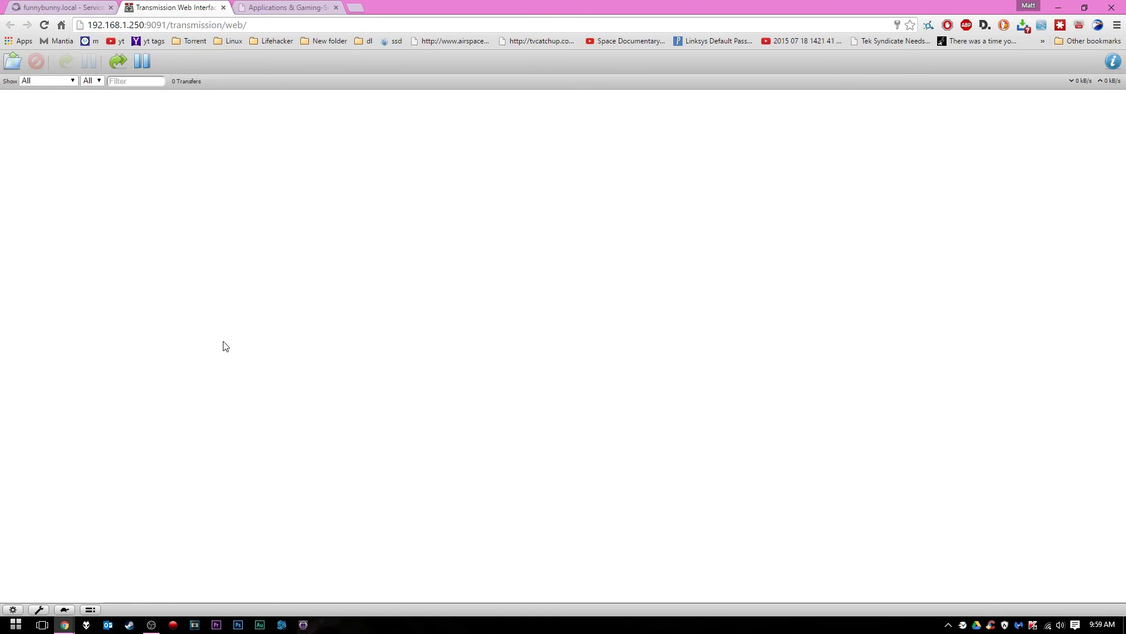
Open KickassTorrents (kat) in a new browser tab
click(359, 7)
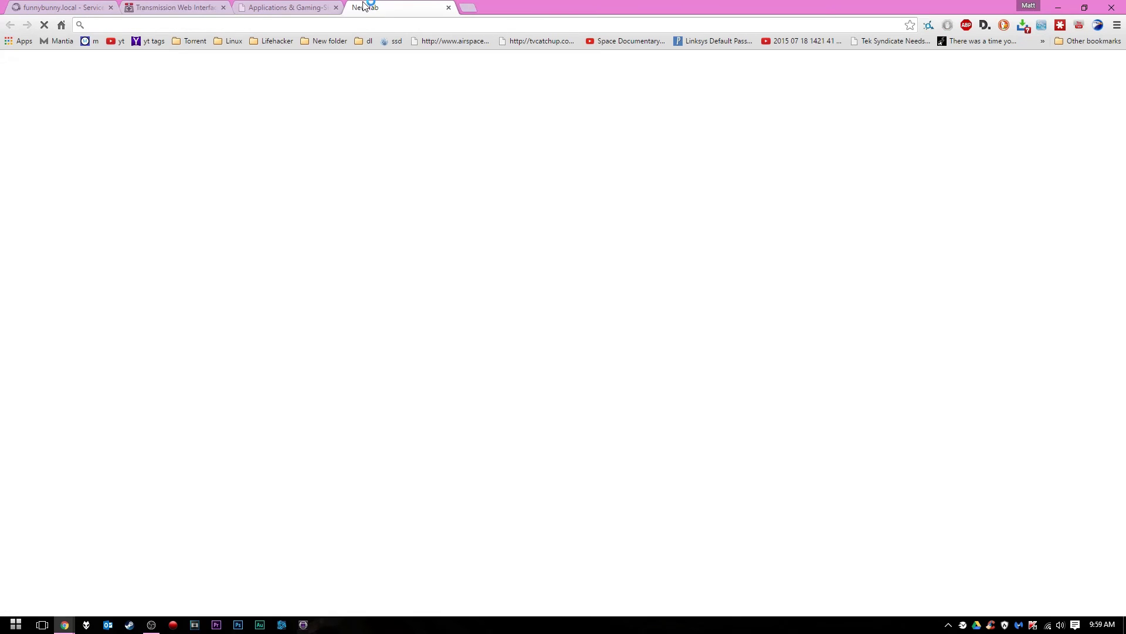
text(kat)
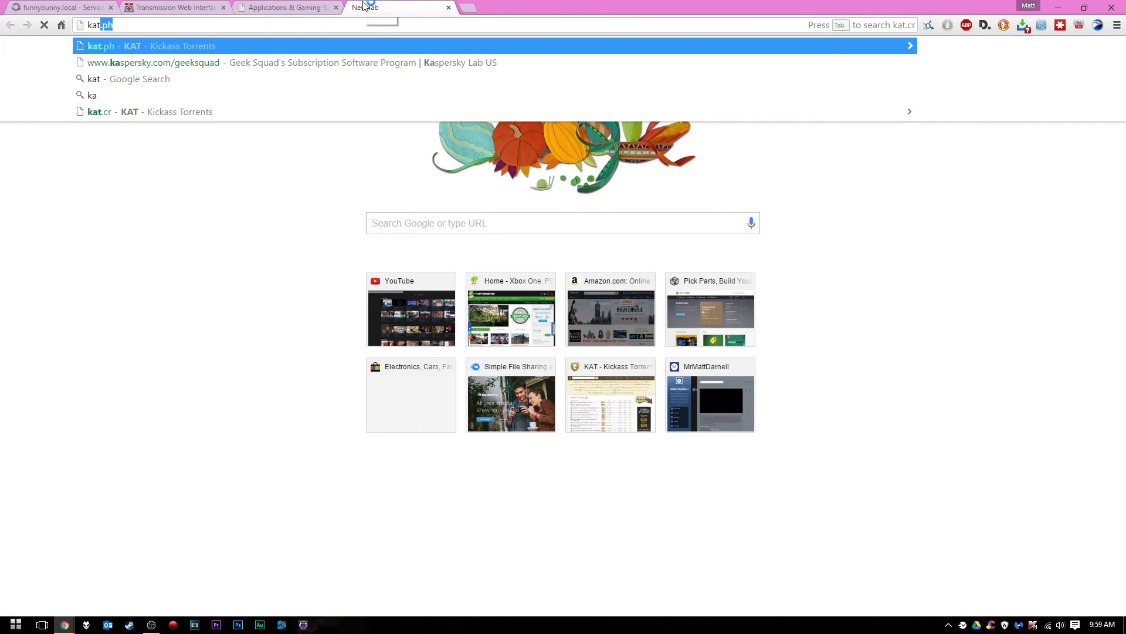
key(Return)
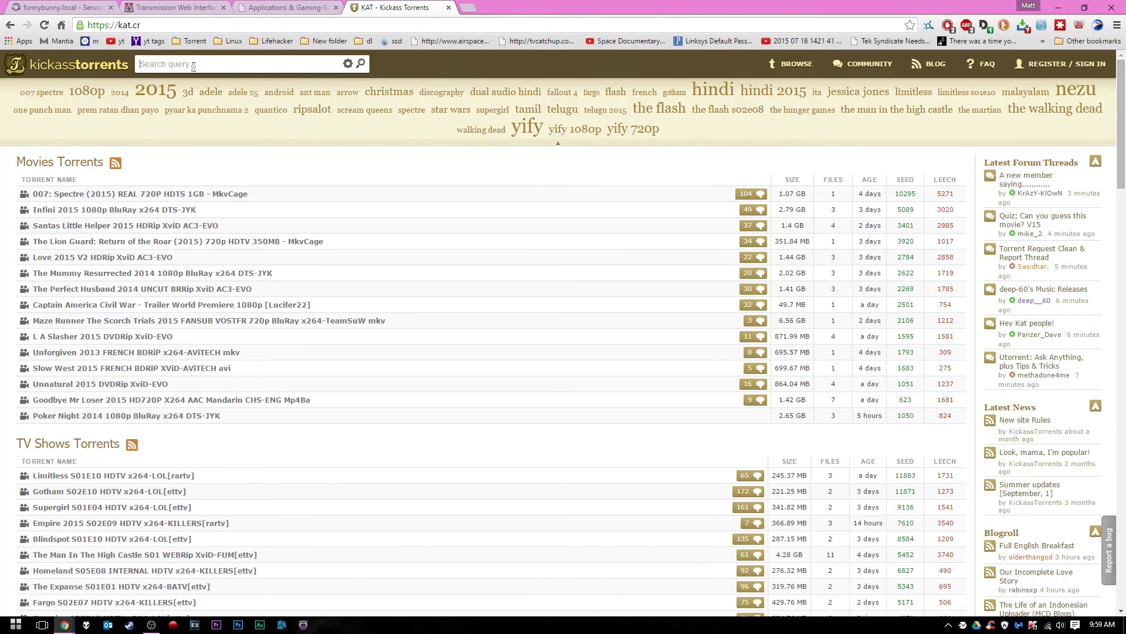
scroll(211, 185, down, 12)
scroll(211, 185, down, 6)
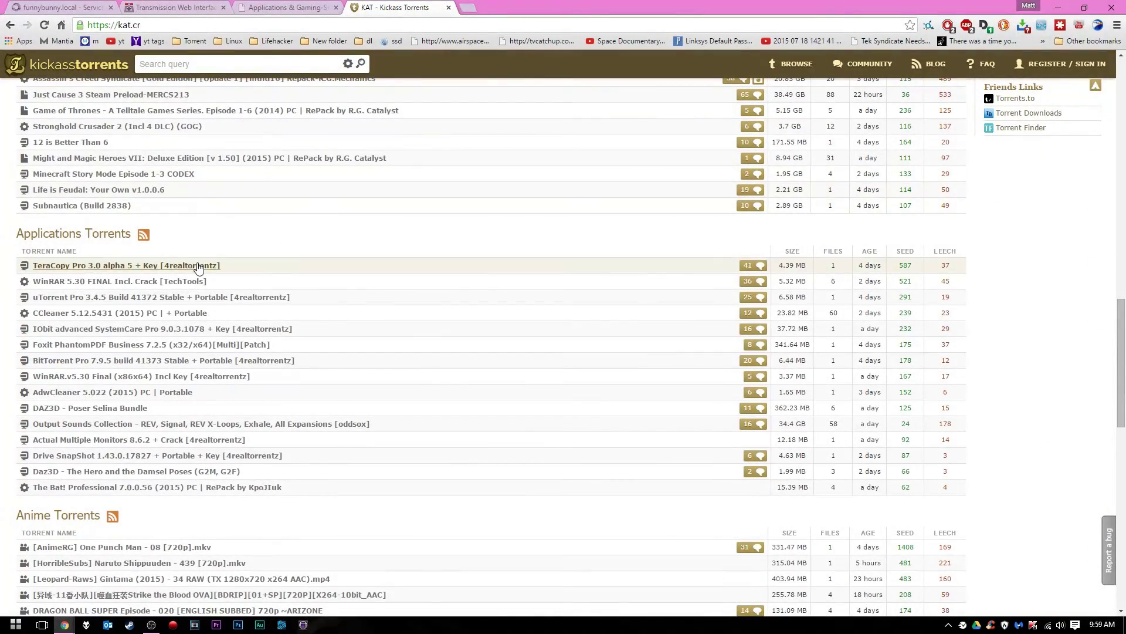
scroll(244, 239, down, 1)
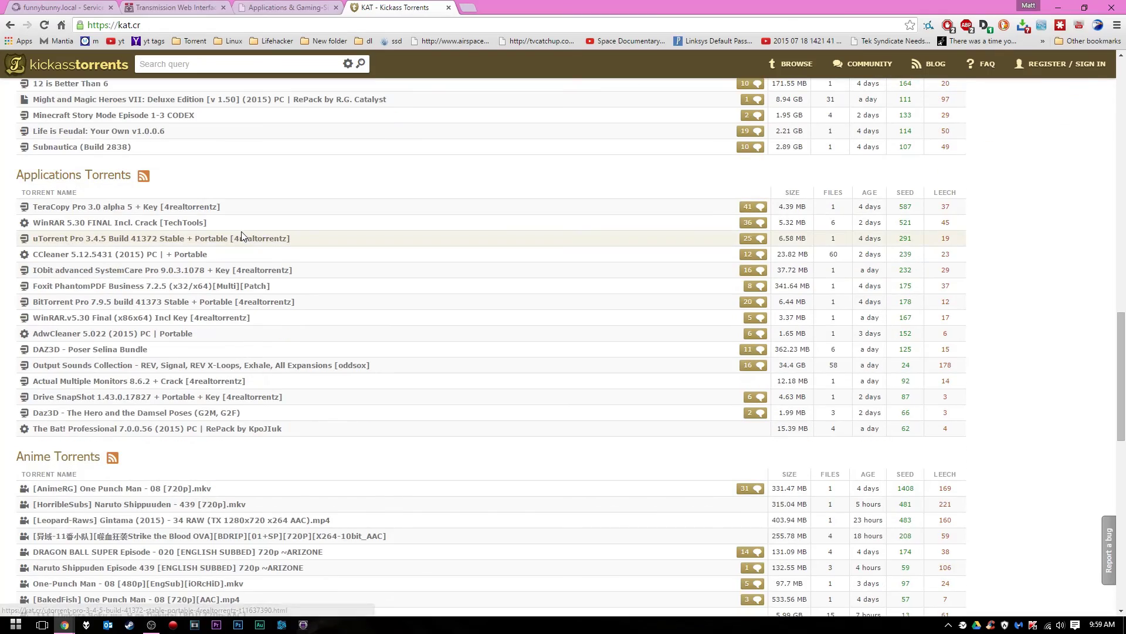
scroll(243, 240, down, 5)
scroll(241, 232, down, 1)
scroll(241, 232, down, 3)
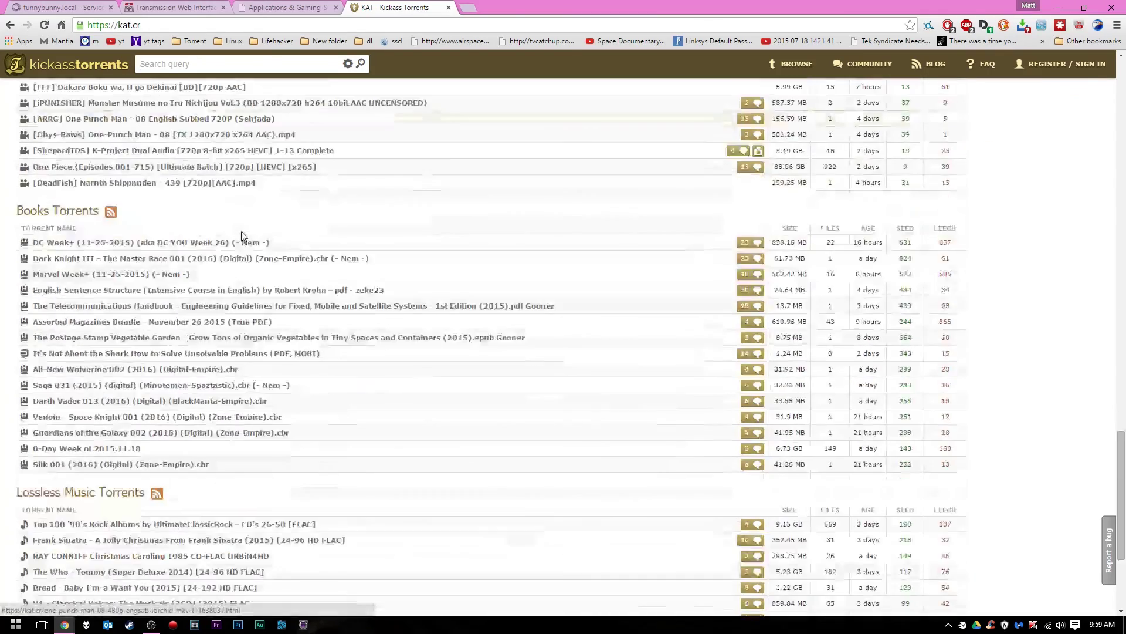
scroll(241, 232, up, 6)
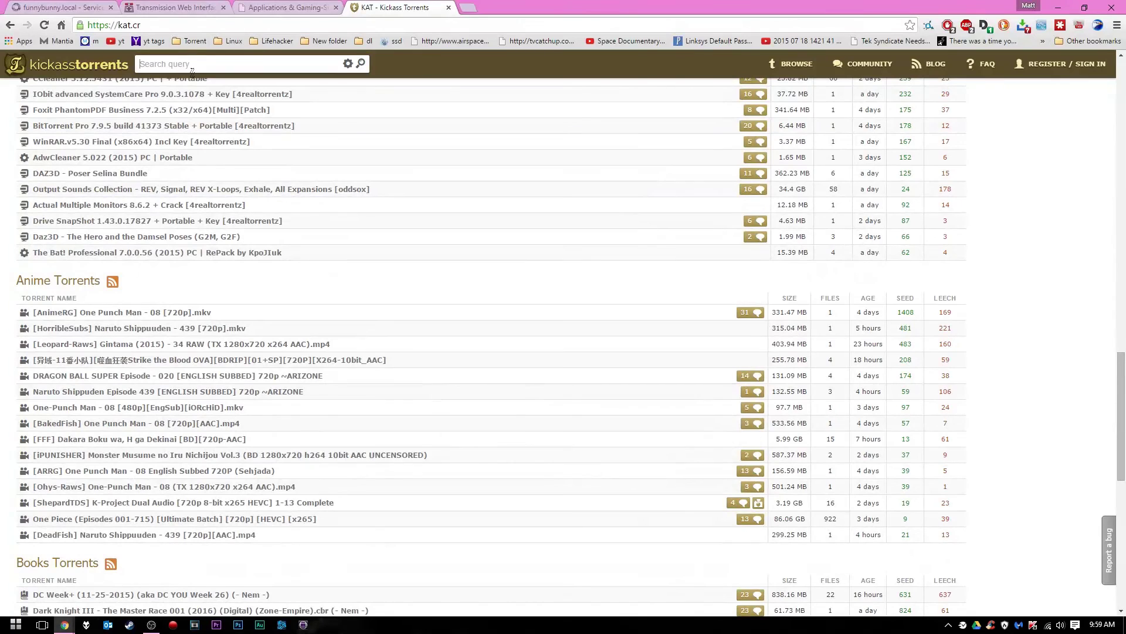
Search KickassTorrents for 'teracopy' and open the TeraCopy Pro 2.3 Final torrent page
click(192, 70)
text(teracopu)
key(Return)
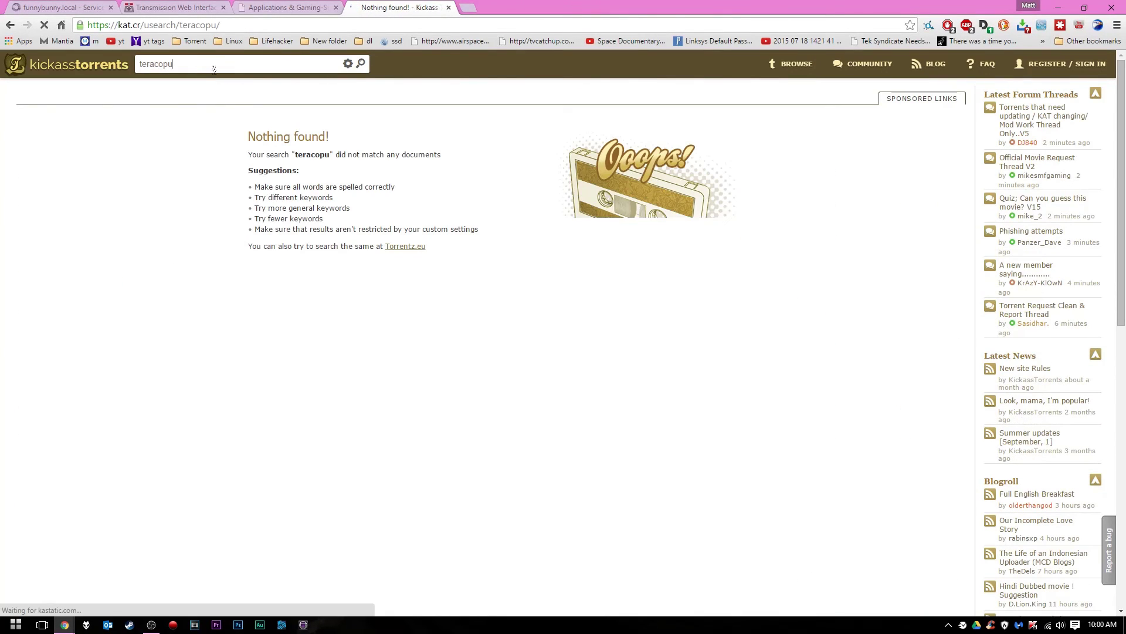
key(BackSpace)
text(y)
key(Return)
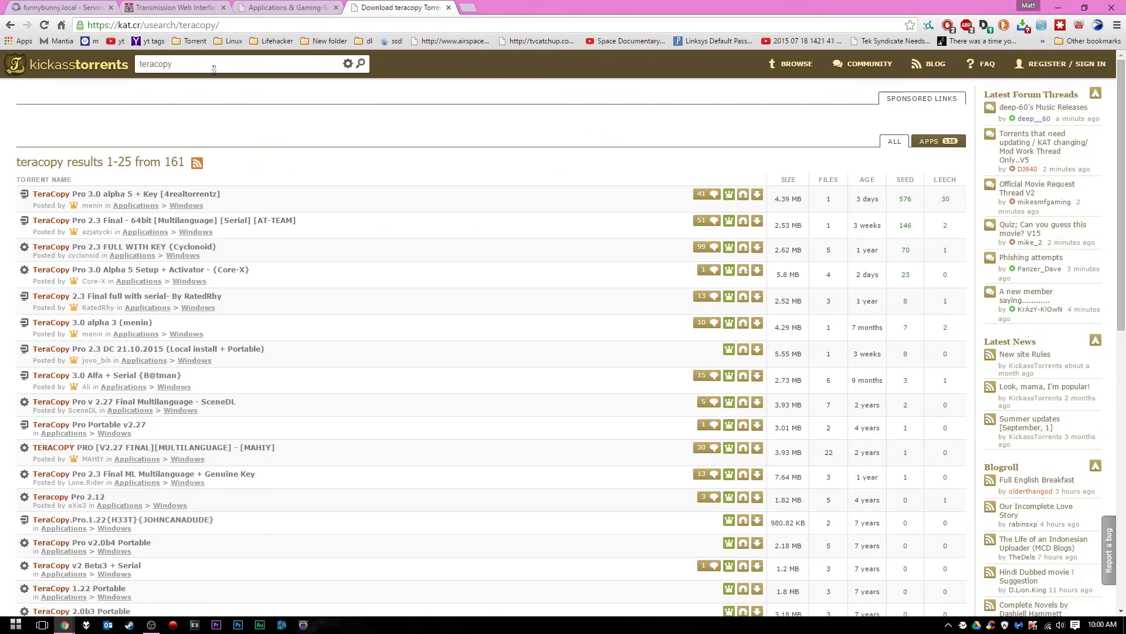
click(210, 226)
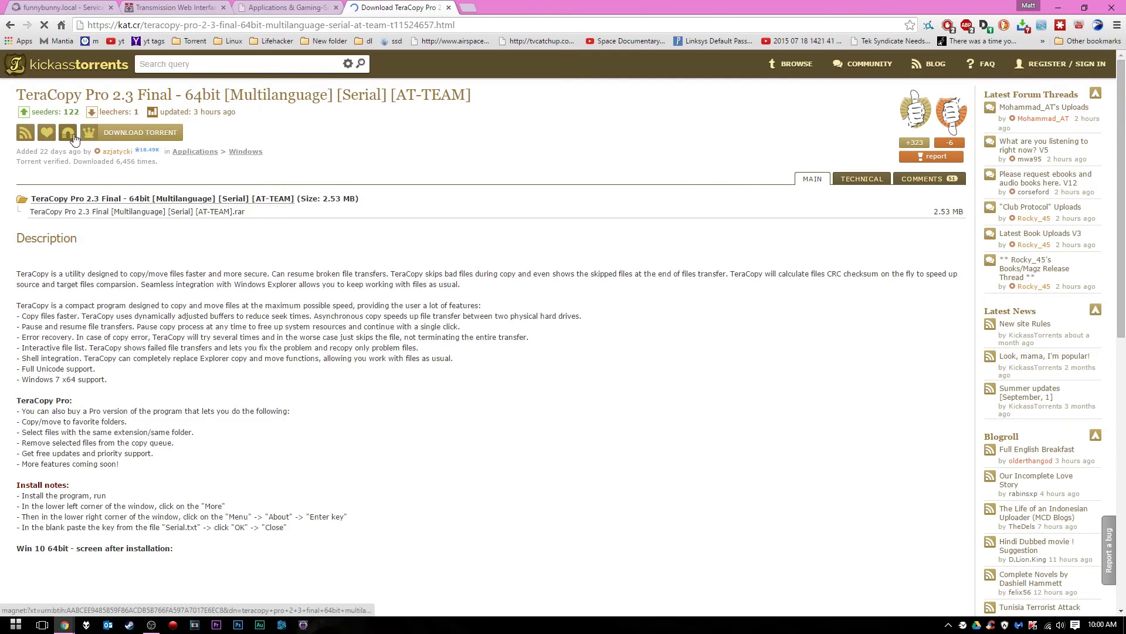
Exit Malwarebytes Anti-Malware so the .torrent download isn't blocked, then return to the TeraCopy page
click(91, 134)
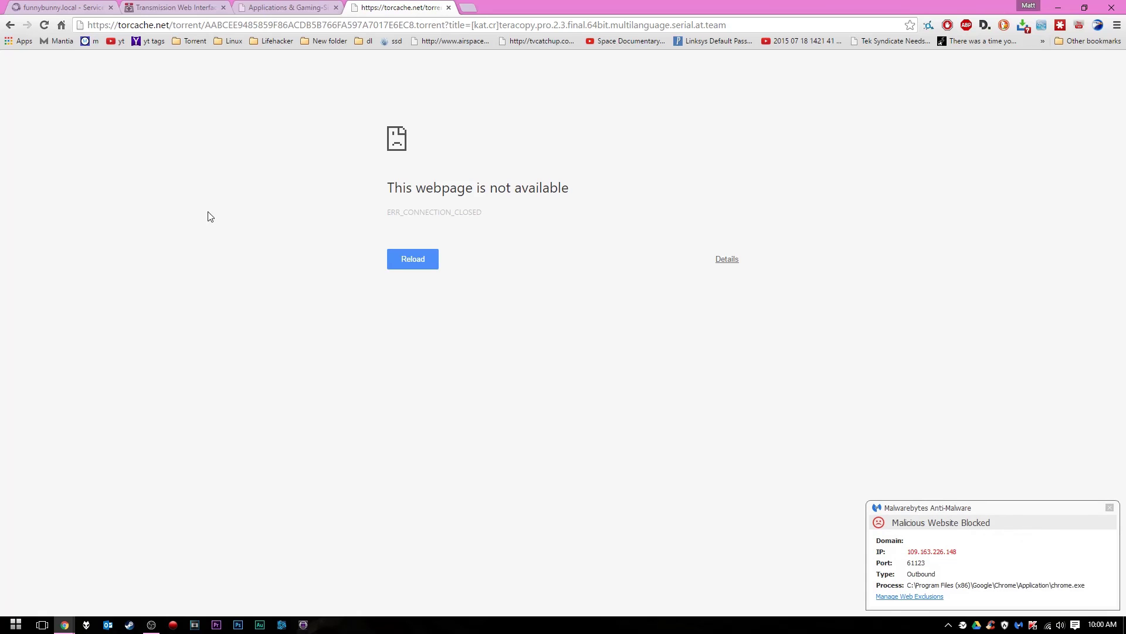
right_click(1019, 625)
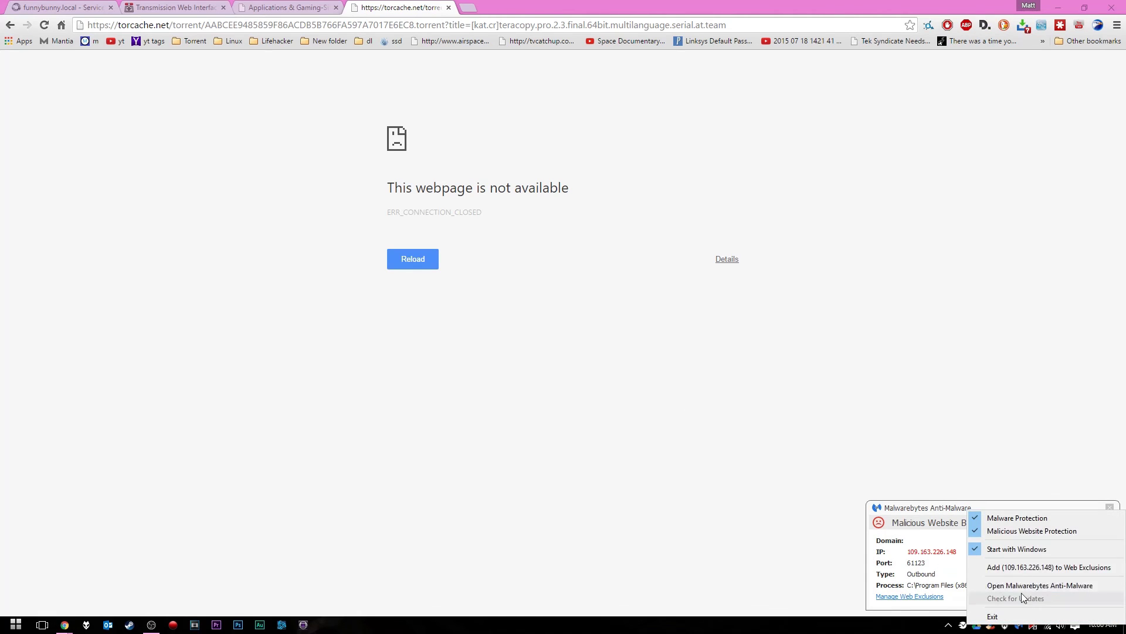
click(1016, 617)
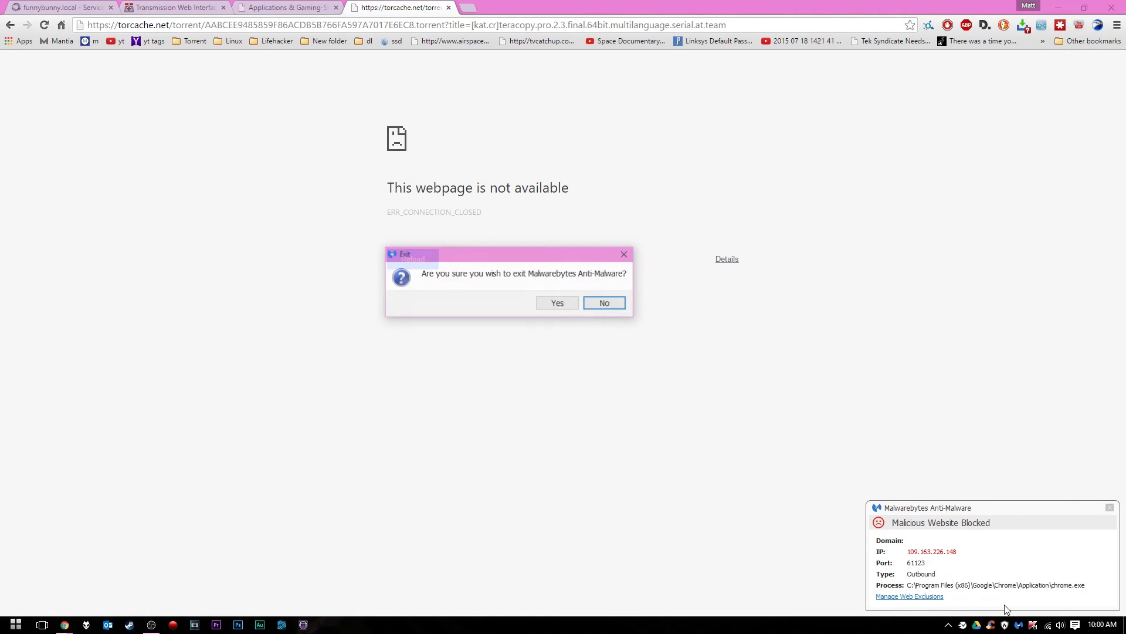
click(548, 304)
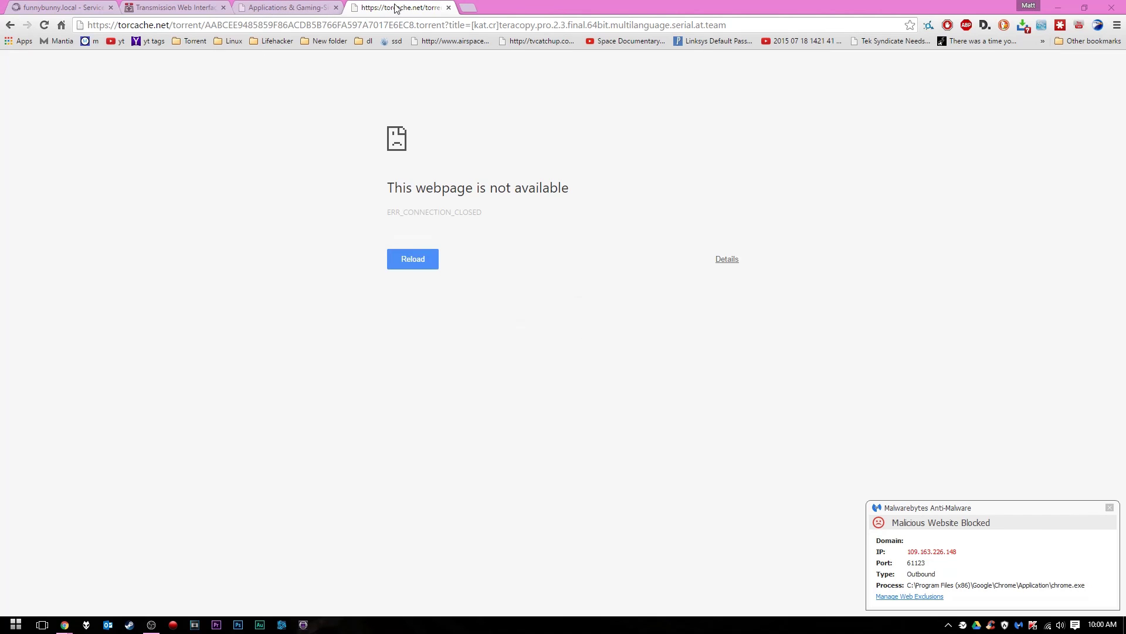
key(alt+Left)
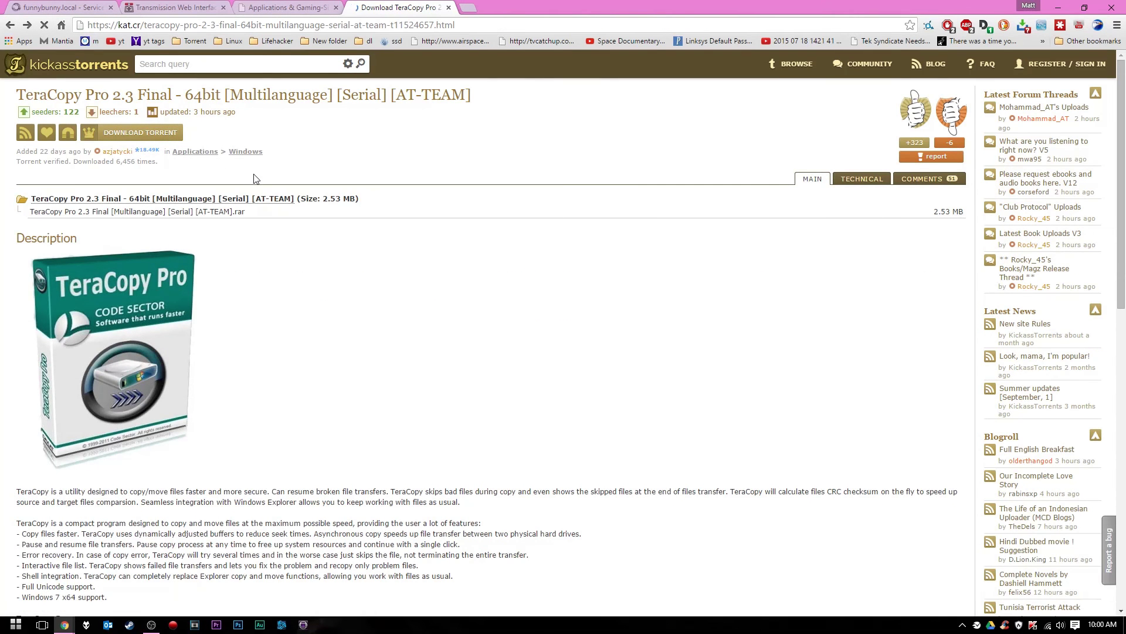
scroll(273, 183, down, 2)
scroll(273, 183, up, 2)
Save the TeraCopy .torrent with EagleGet into Z:\good stuff\Torrent Files, then return to Transmission
click(141, 132)
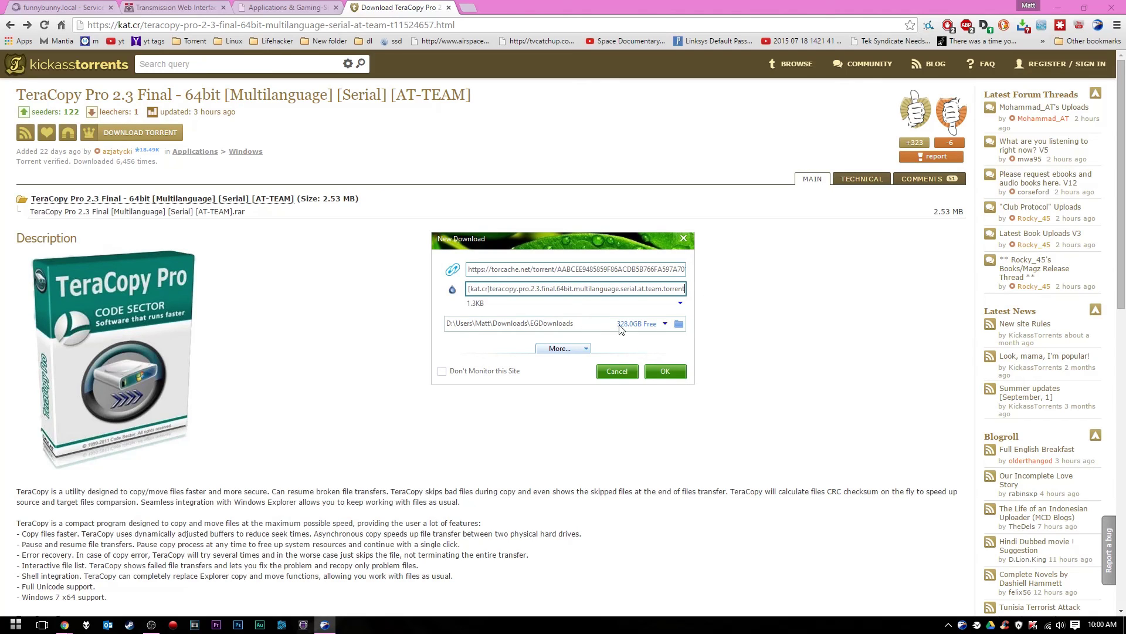
click(679, 323)
scroll(643, 291, down, 7)
click(494, 294)
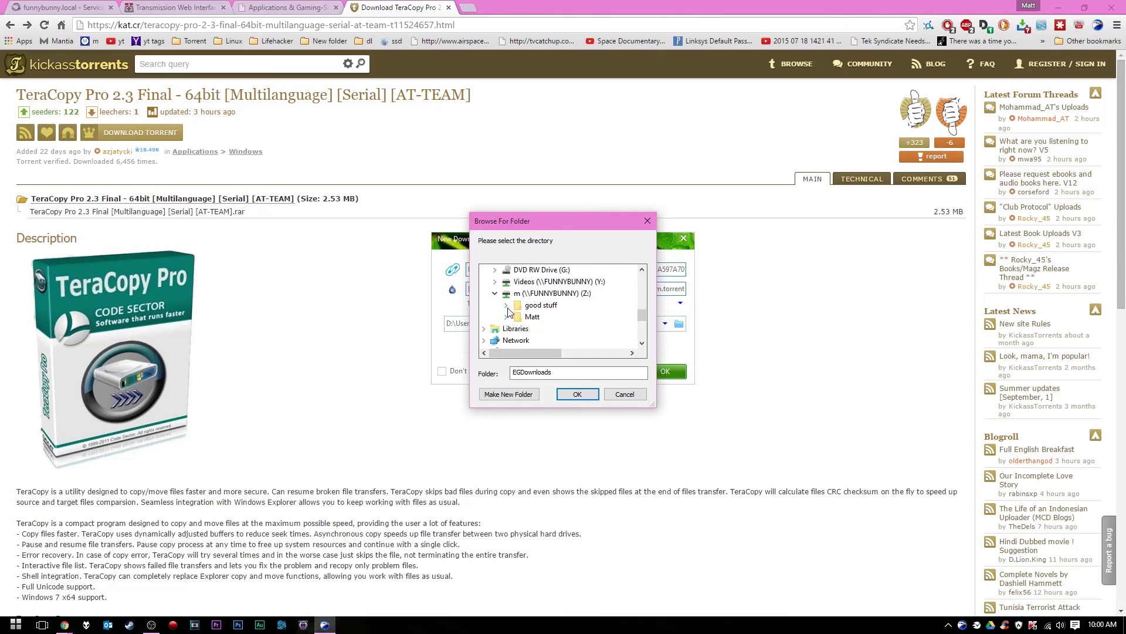
click(507, 305)
click(554, 341)
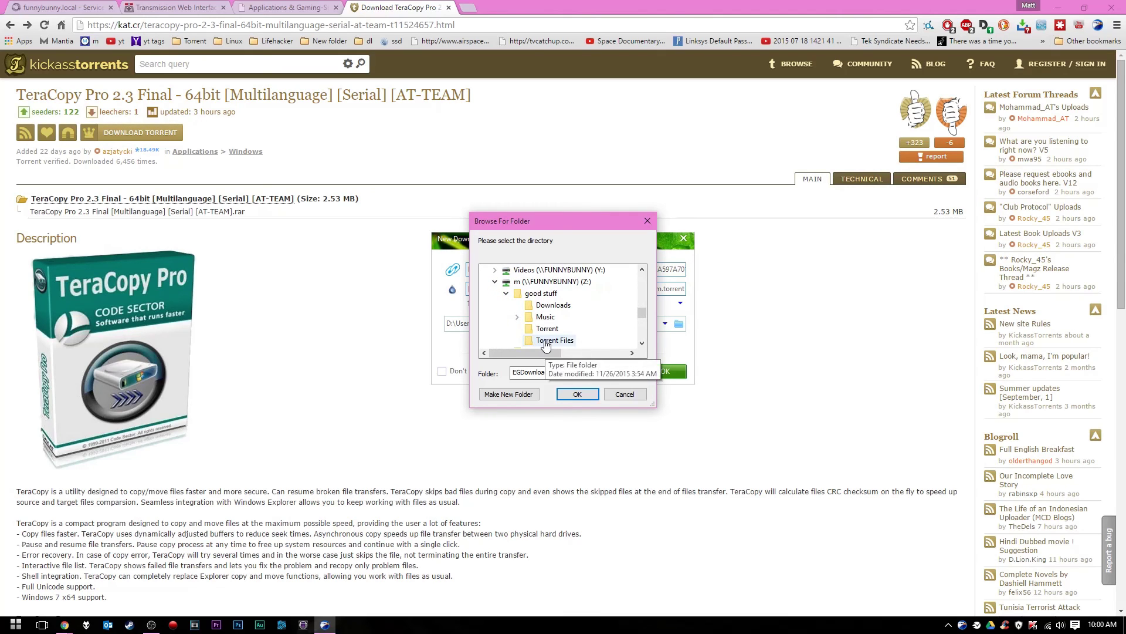
click(577, 394)
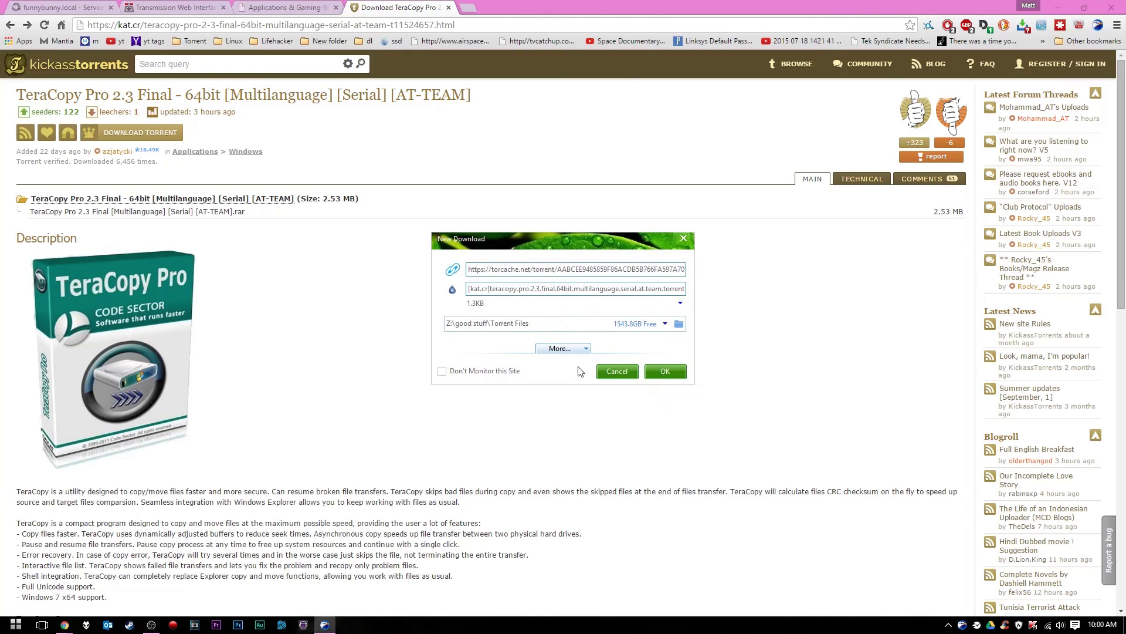
click(668, 374)
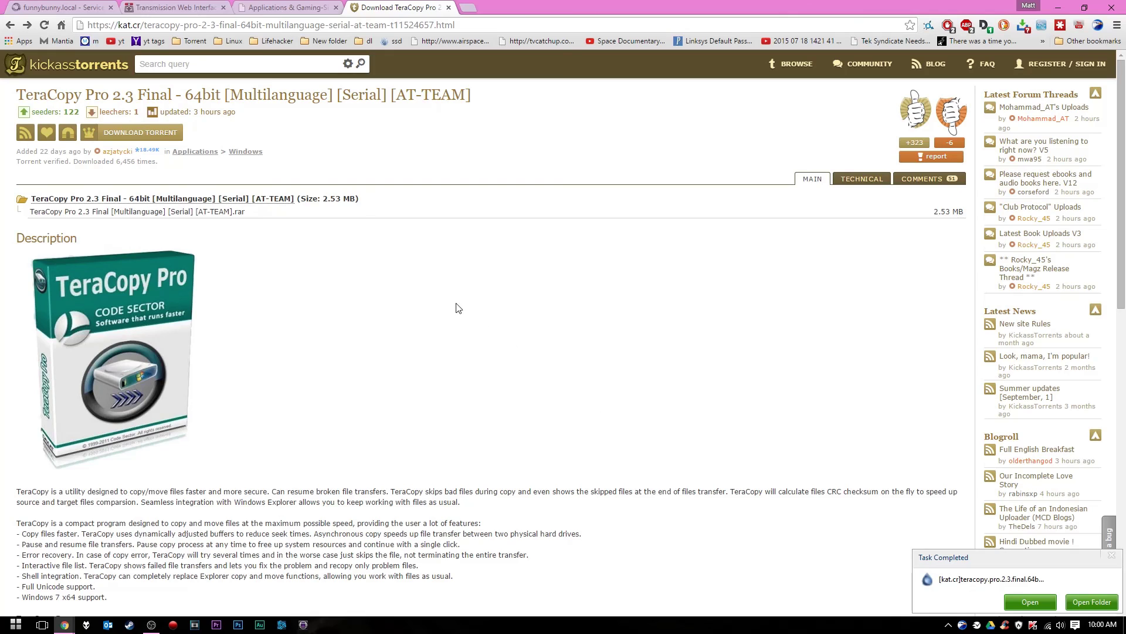
click(167, 7)
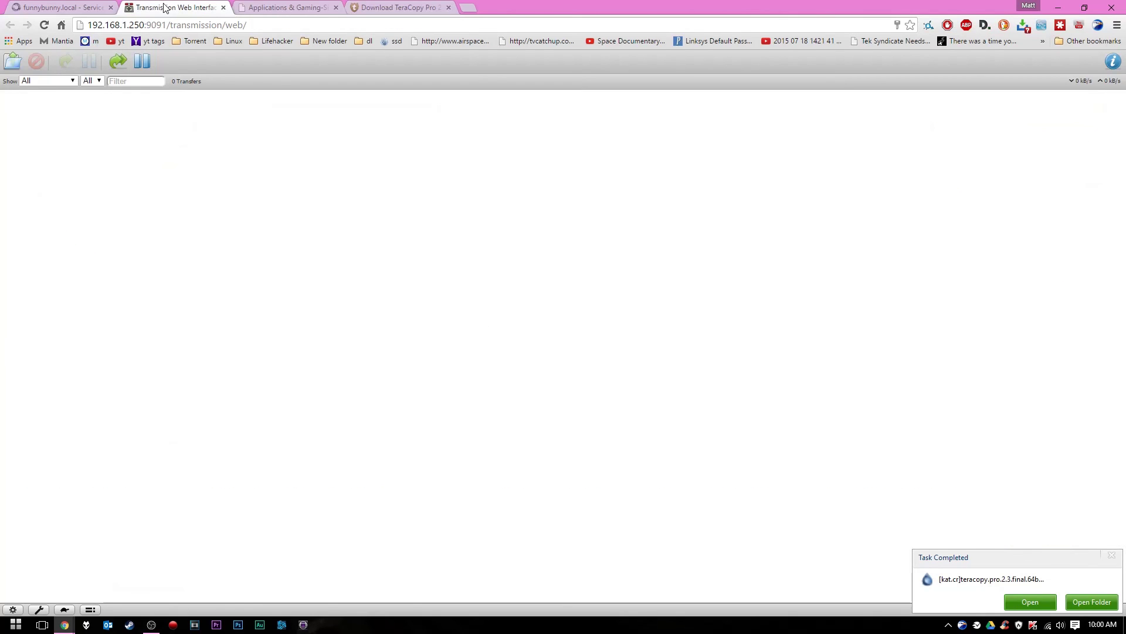